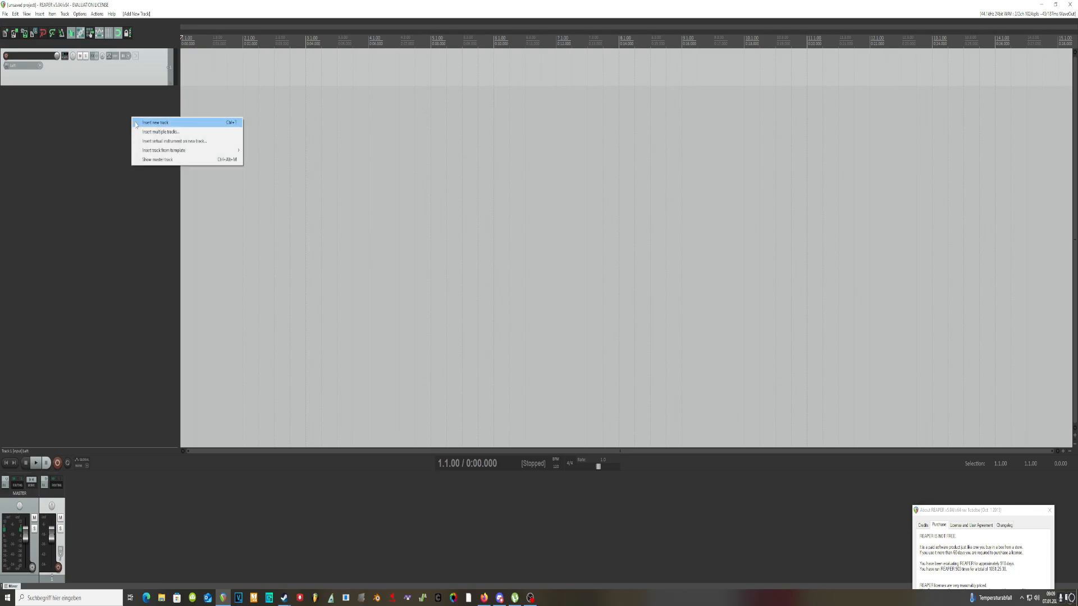
# Show the master track above the two empty tracks in the arrangement
pyautogui.click(97, 14)
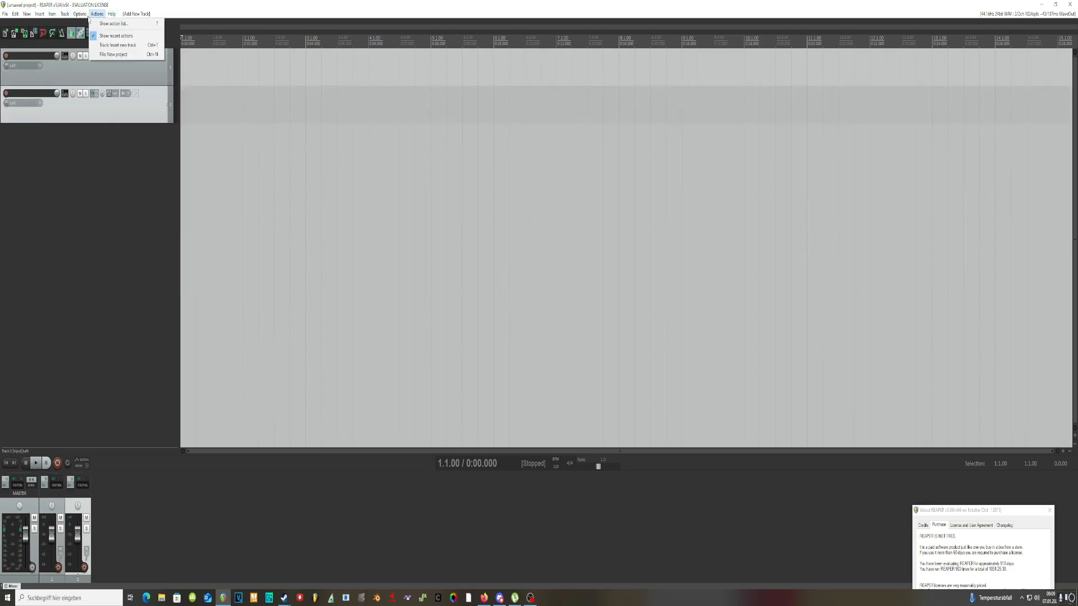
pyautogui.moveTo(68, 16)
pyautogui.moveTo(27, 18)
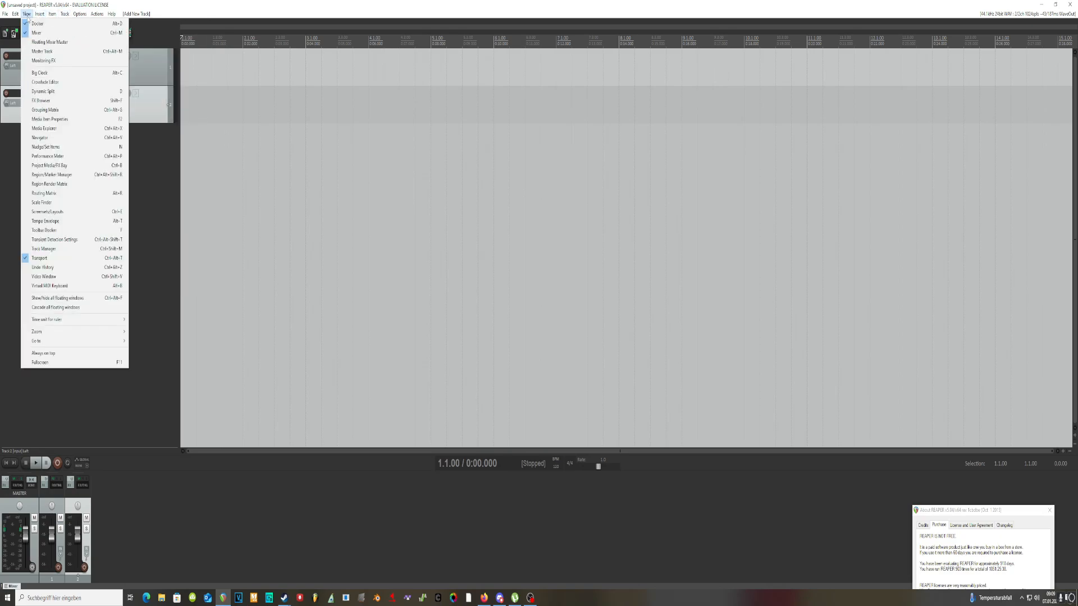
pyautogui.click(61, 49)
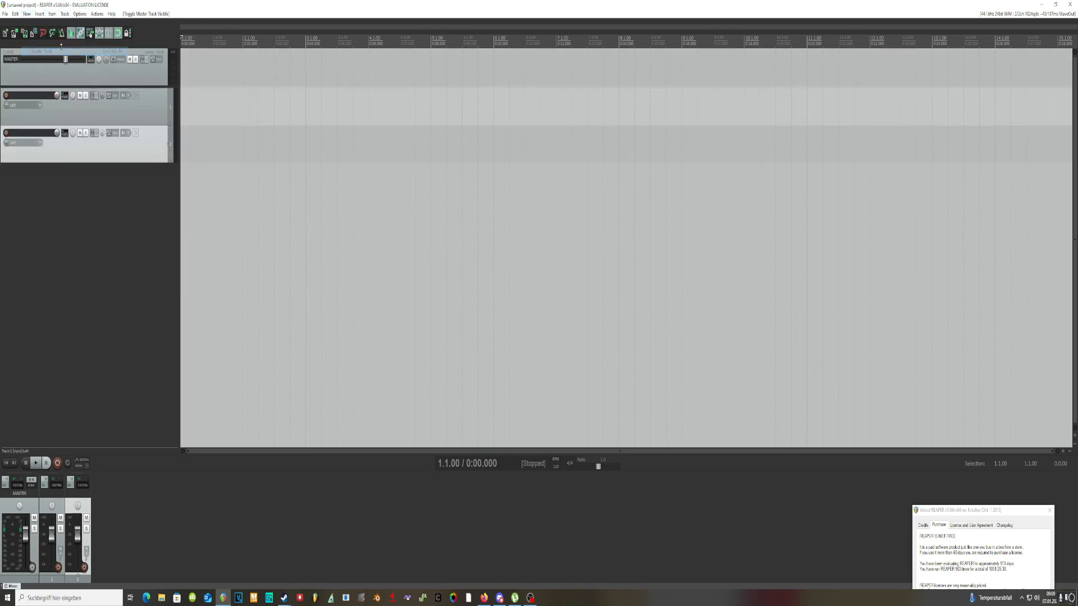
# Select the master track and compare its track panel with its channel strip in the mixer
pyautogui.click(129, 83)
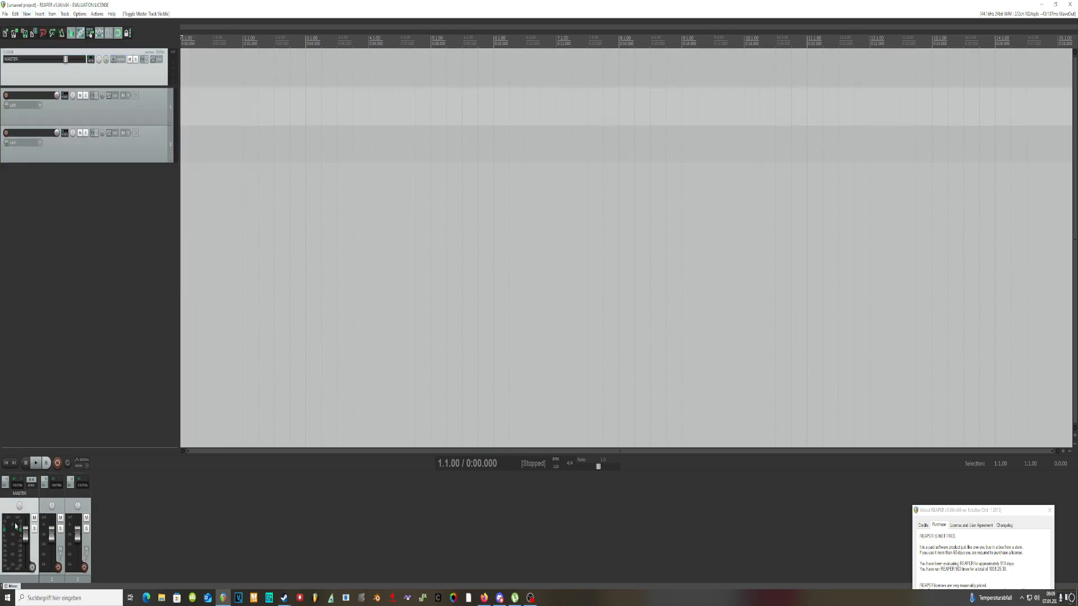
pyautogui.click(244, 511)
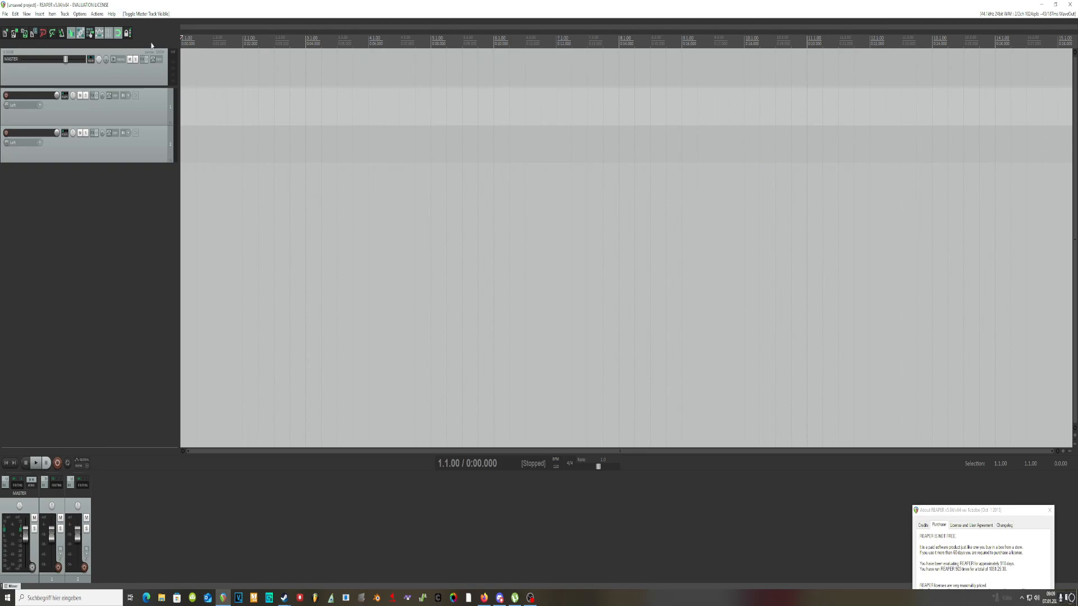
pyautogui.click(160, 85)
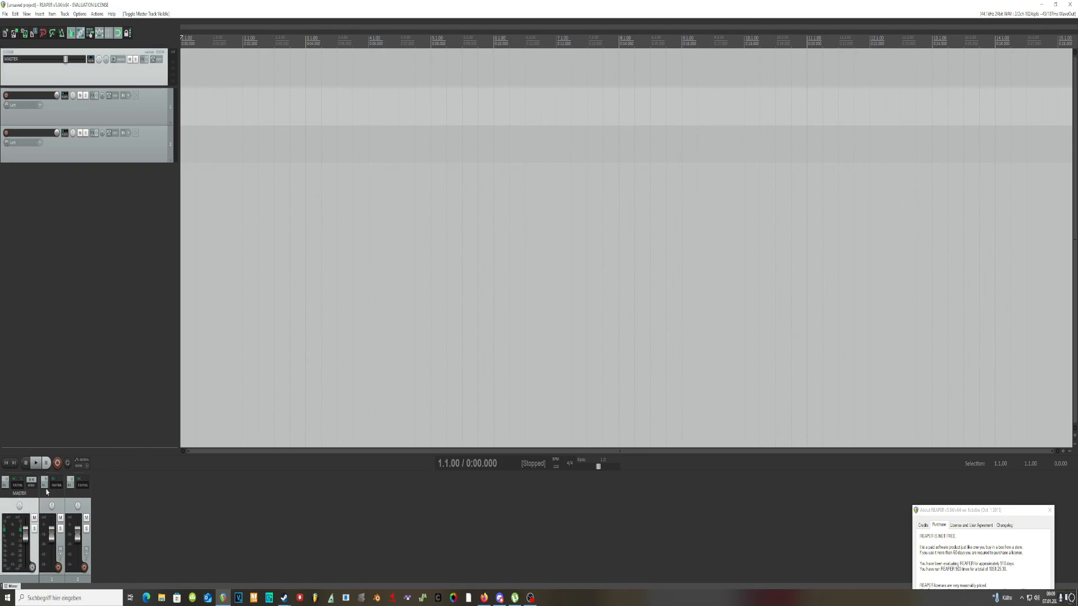
pyautogui.click(140, 189)
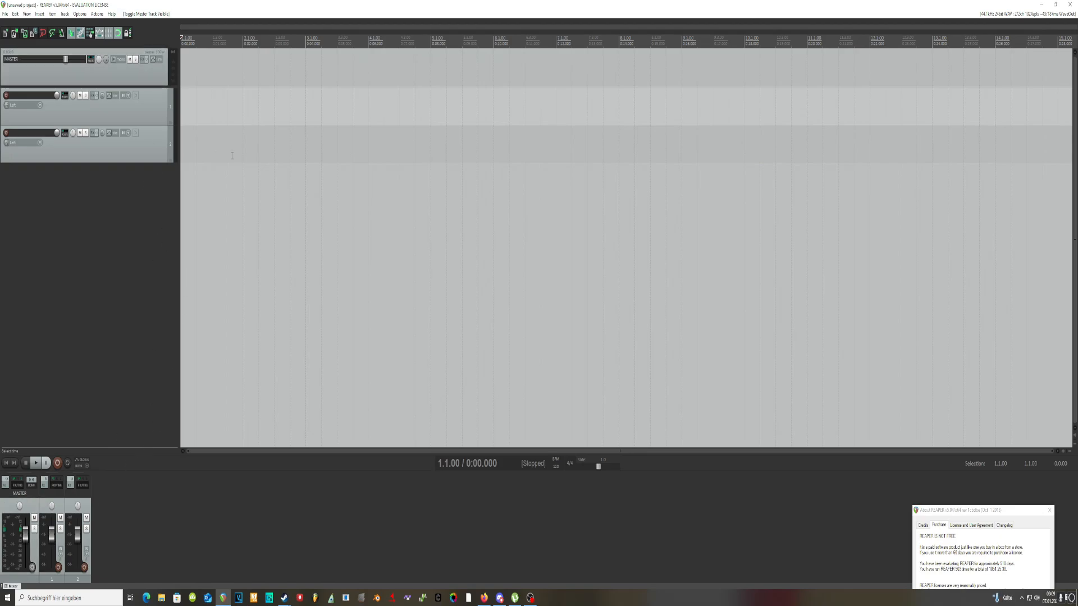
# Move the Track 27 - 2.wav item on the second track so that it starts at 0:01.500
pyautogui.moveTo(261, 168); pyautogui.dragTo(264, 229)
pyautogui.moveTo(475, 154); pyautogui.dragTo(449, 154)
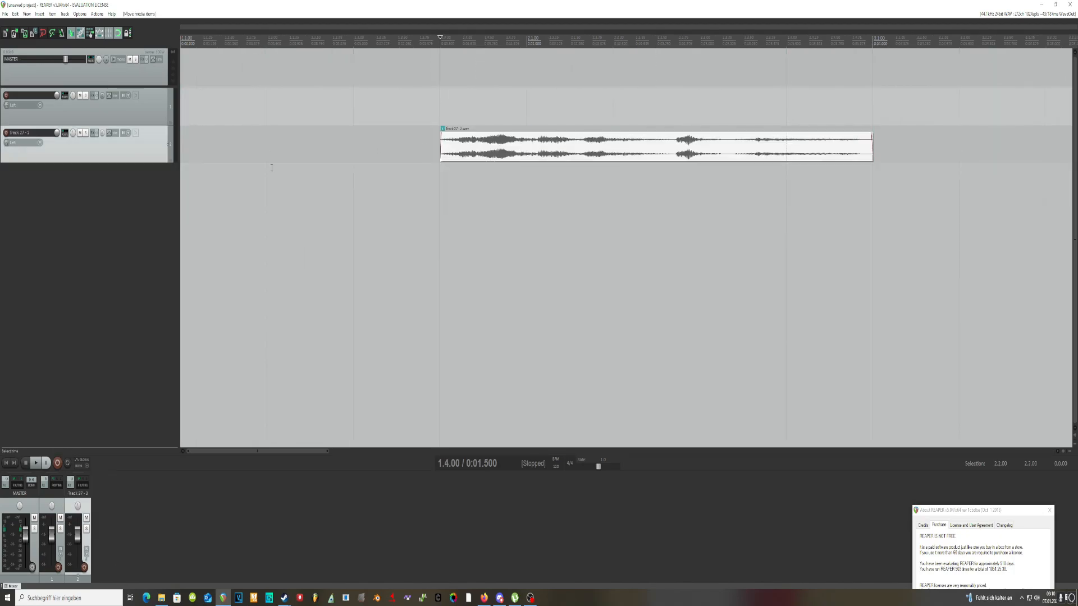
# Set the audio item's take pitch shift and time stretch mode to élastique 3 Soloist
pyautogui.rightClick(486, 154)
pyautogui.click(508, 165)
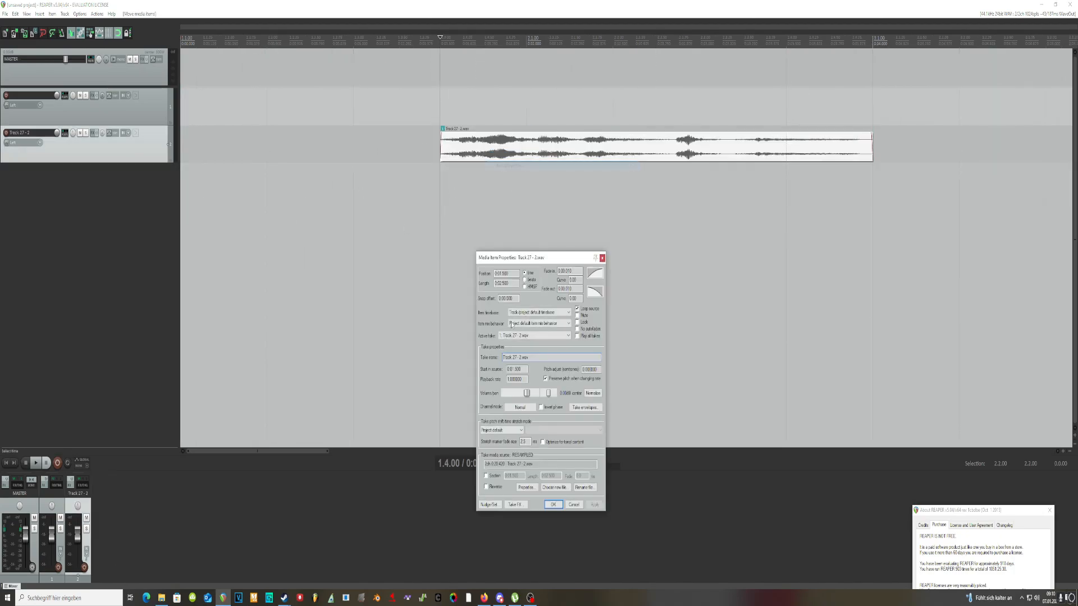
pyautogui.click(504, 431)
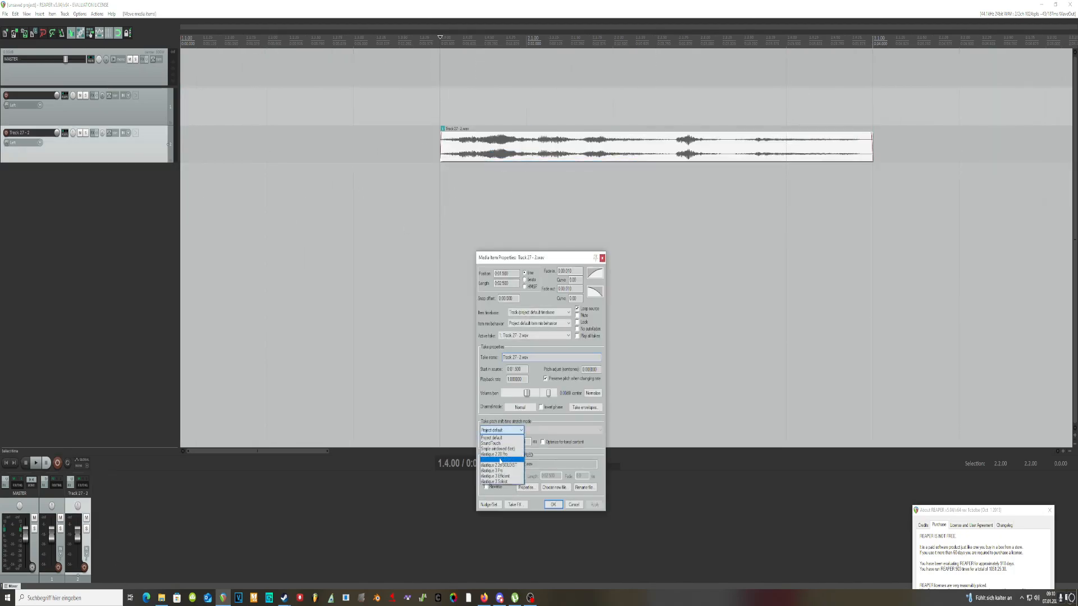
pyautogui.click(517, 480)
pyautogui.click(501, 430)
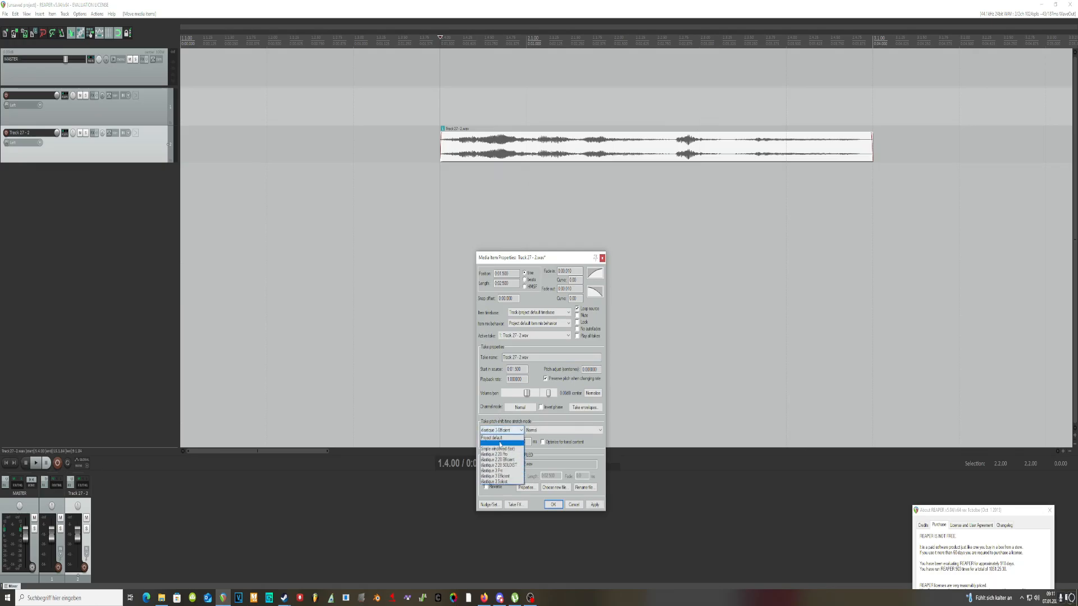
pyautogui.click(504, 482)
pyautogui.click(552, 505)
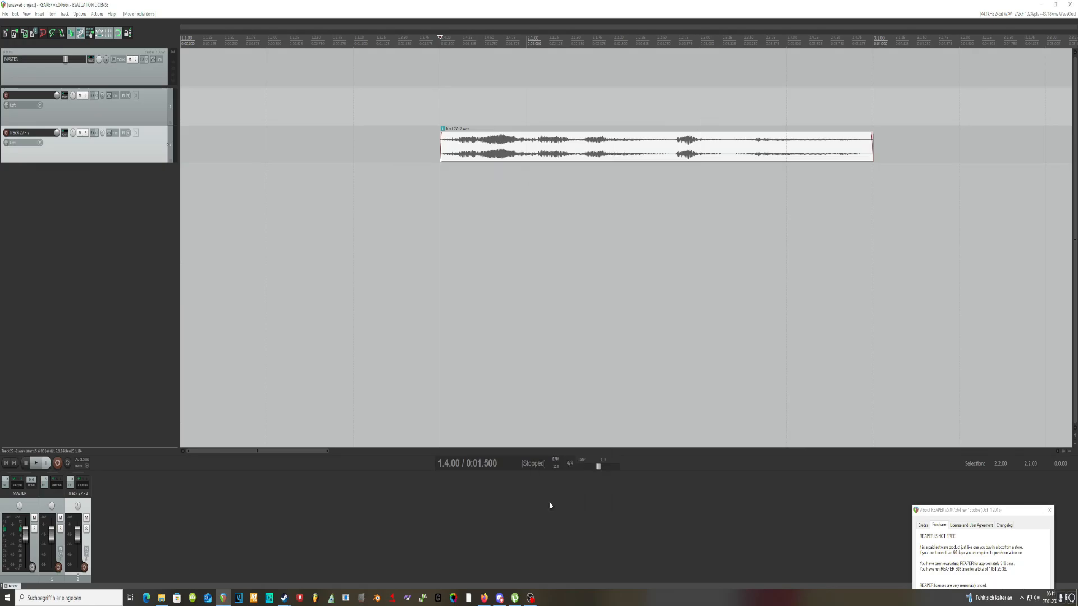
# Raise the pitch of the Track 27 - 2.wav item in repeated semitone steps and play it before and after the change
pyautogui.click(530, 598)
pyautogui.click(529, 598)
pyautogui.click(511, 156)
pyautogui.press('space')
pyautogui.press('space')
pyautogui.hotkey('shift', '0')
pyautogui.hotkey('shift', '0')
pyautogui.hotkey('shift', '0')
pyautogui.hotkey('shift', '0')
pyautogui.hotkey('shift', '0')
pyautogui.hotkey('shift', '0')
pyautogui.hotkey('shift', '0')
pyautogui.hotkey('shift', '0')
pyautogui.hotkey('shift', '0')
pyautogui.click(436, 203)
pyautogui.press('space')
pyautogui.press('space')
# Change the item's take pitch shift and time stretch mode to SoundTouch
pyautogui.rightClick(486, 151)
pyautogui.click(502, 166)
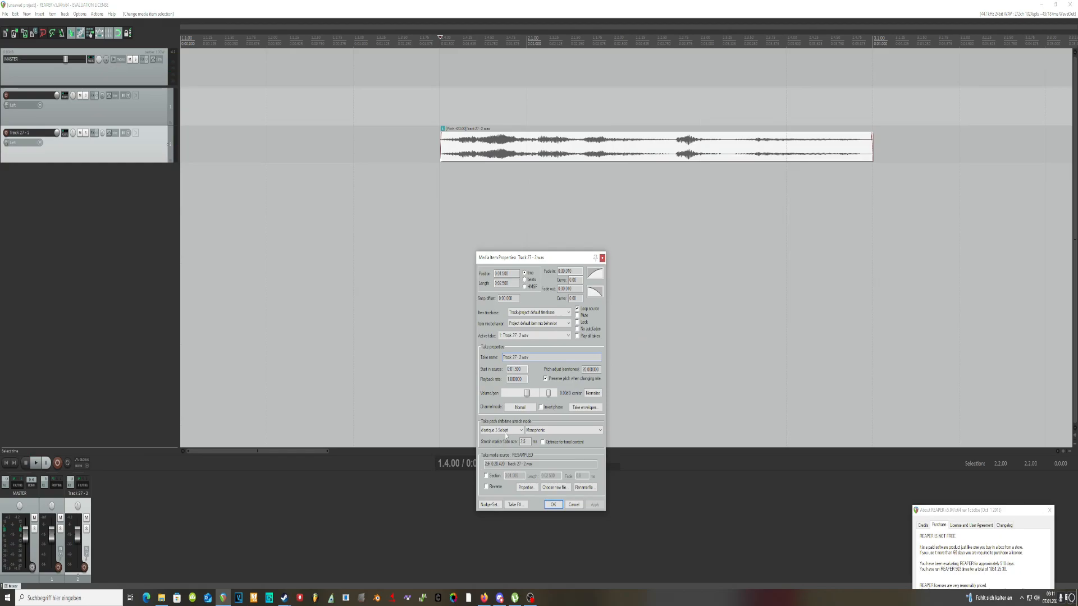
pyautogui.click(505, 431)
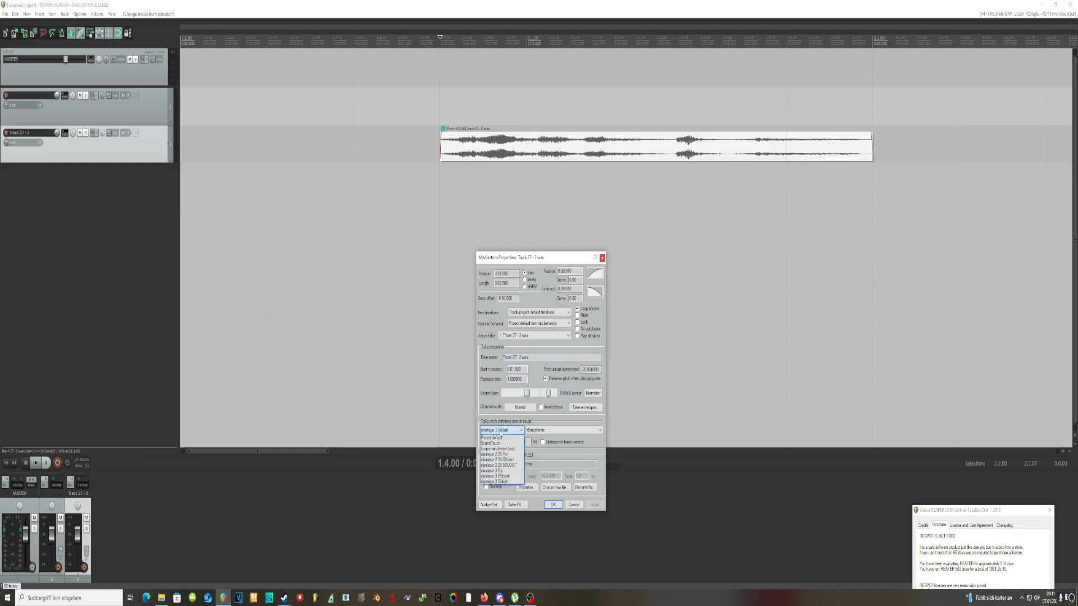
pyautogui.click(505, 443)
pyautogui.click(569, 505)
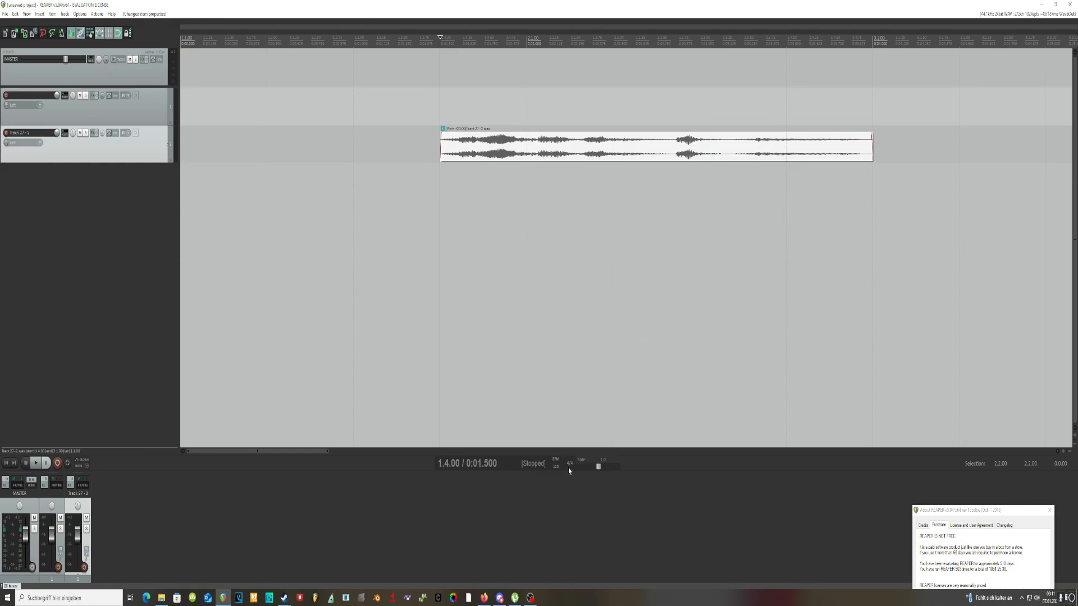
# Time-stretch the audio item to several times its length by its end edge and play the result
pyautogui.scroll(-3, 512, 186)
pyautogui.moveTo(372, 150); pyautogui.dragTo(1071, 147)
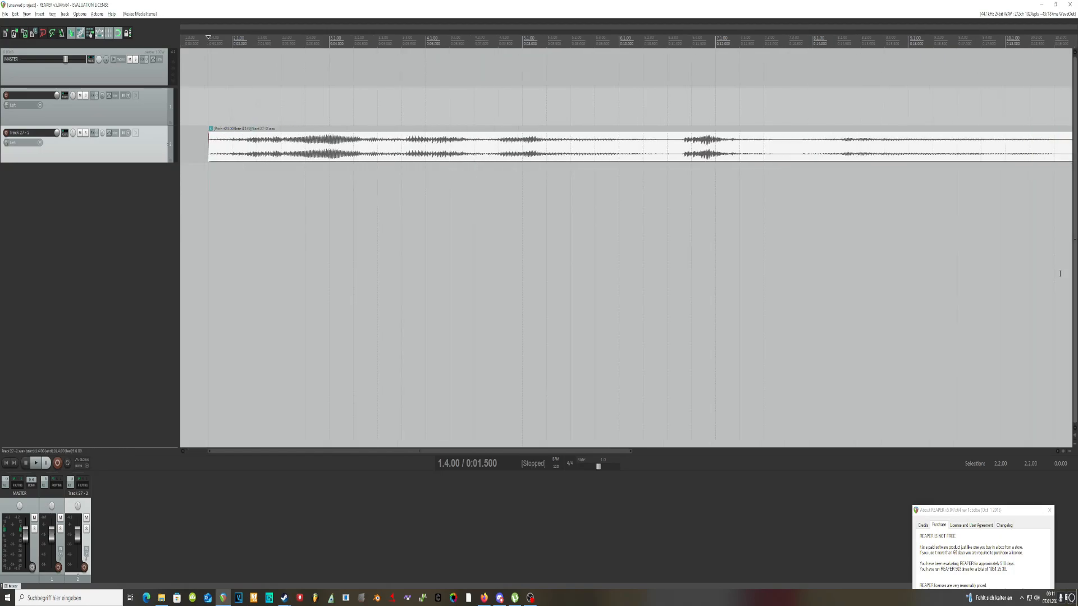
pyautogui.press('space')
pyautogui.scroll(4, 637, 187)
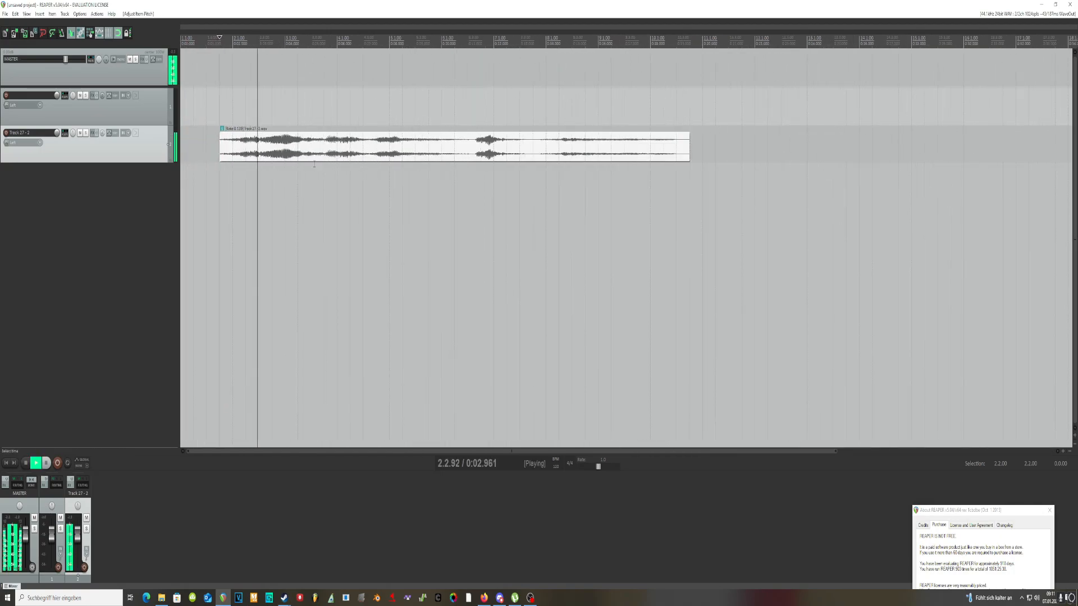
pyautogui.press('space')
pyautogui.press('super')
pyautogui.press('super')
# Compress the stretched audio item to a length of 3.5 seconds and check its item properties
pyautogui.moveTo(690, 147); pyautogui.dragTo(311, 141)
pyautogui.rightClick(278, 137)
pyautogui.click(303, 150)
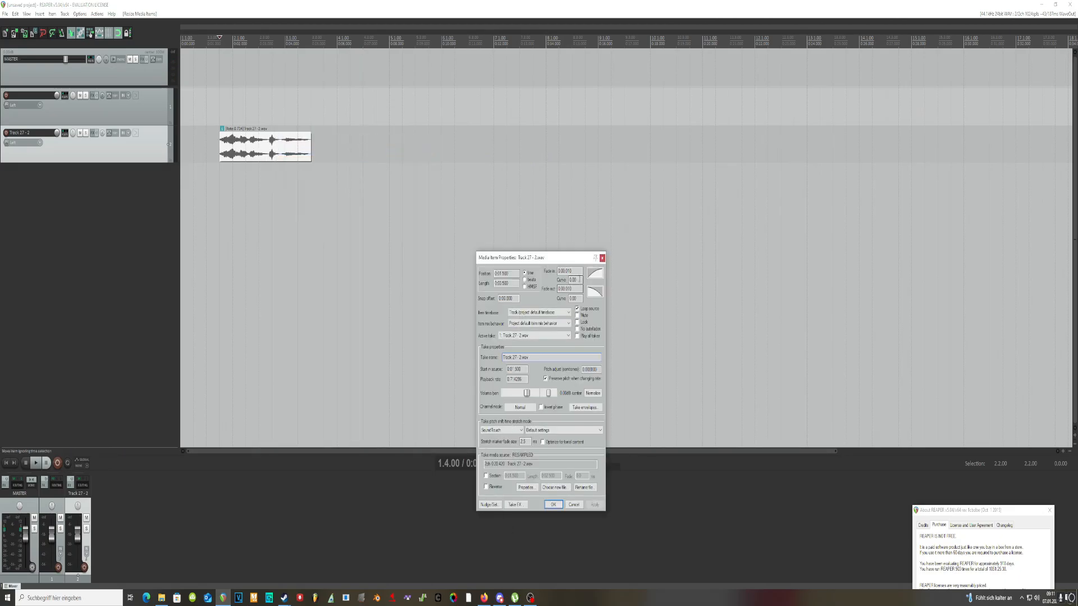
pyautogui.click(602, 258)
pyautogui.scroll(4, 549, 264)
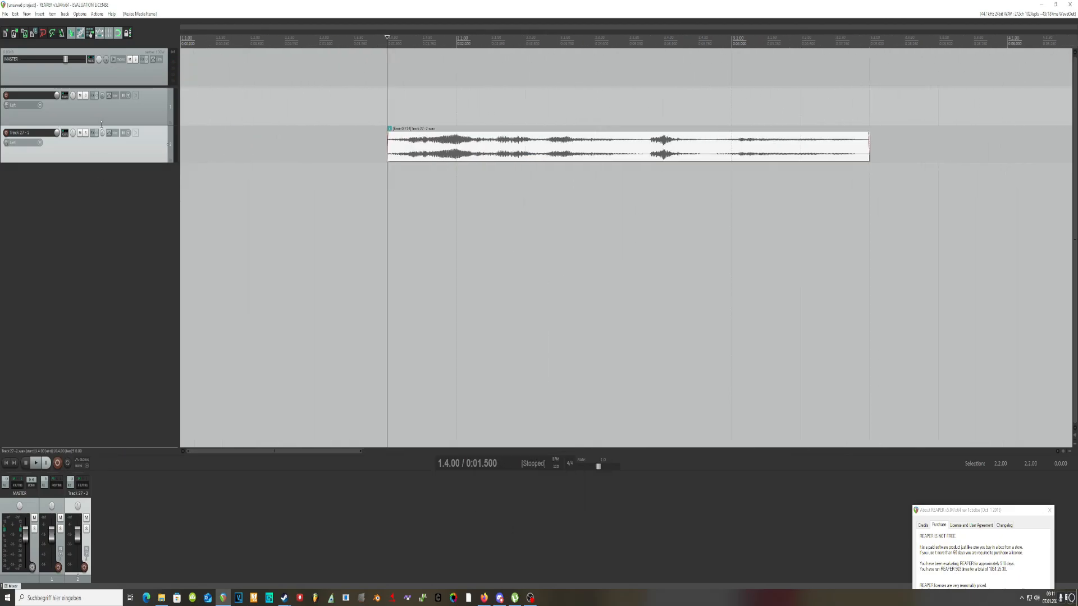
# Add the ShaperBox2 (Cableguys) plugin to the effects chain of the second track
pyautogui.click(94, 138)
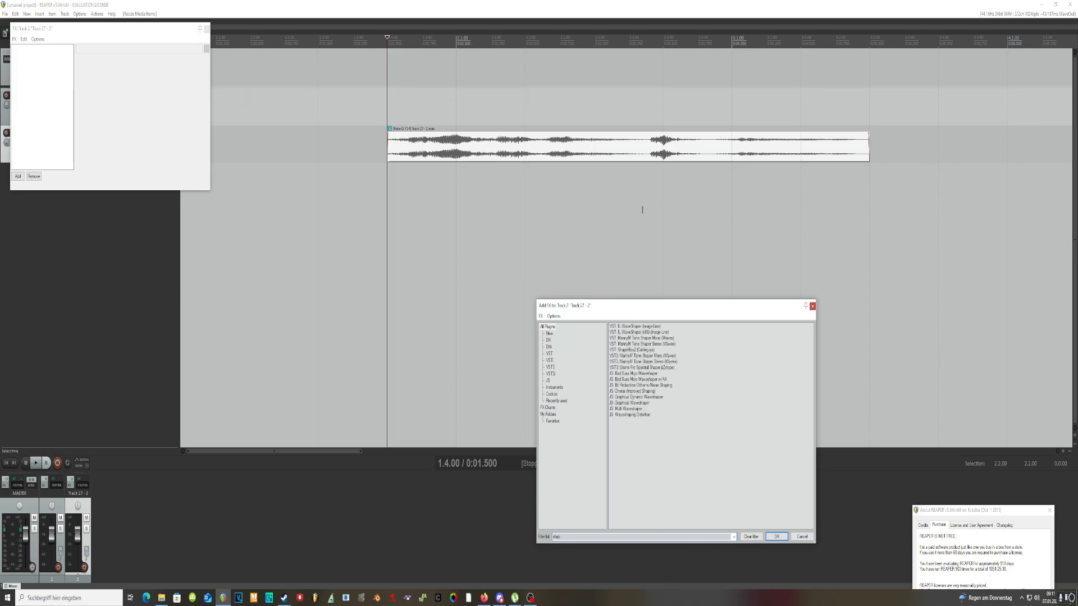
pyautogui.click(645, 362)
pyautogui.click(646, 350)
pyautogui.doubleClick(646, 350)
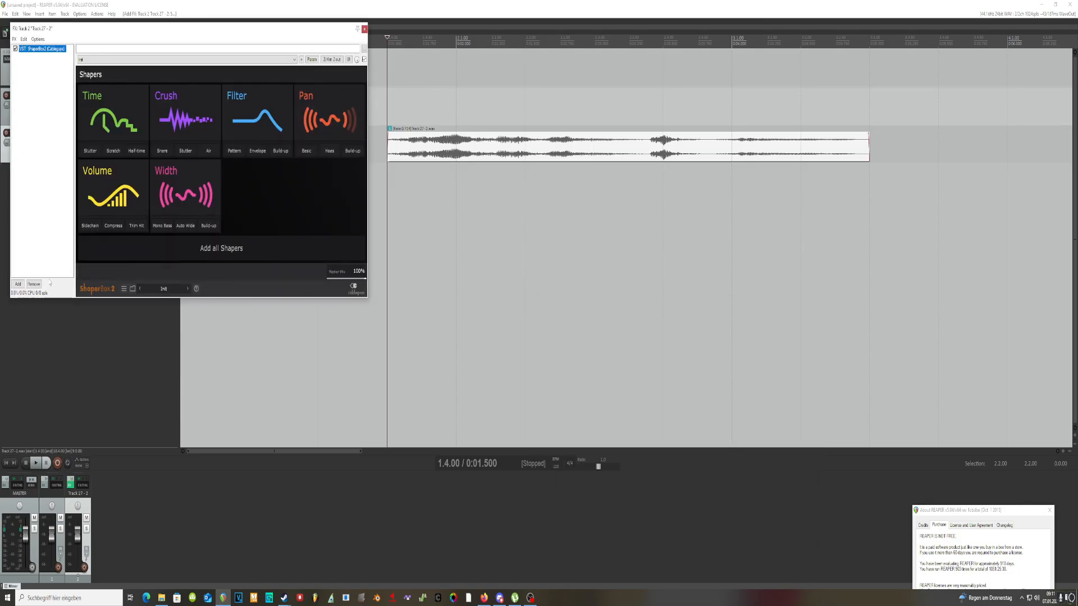
# Load the Space pad preset from the Fluid Flow pack in ShaperBox 2
pyautogui.click(187, 287)
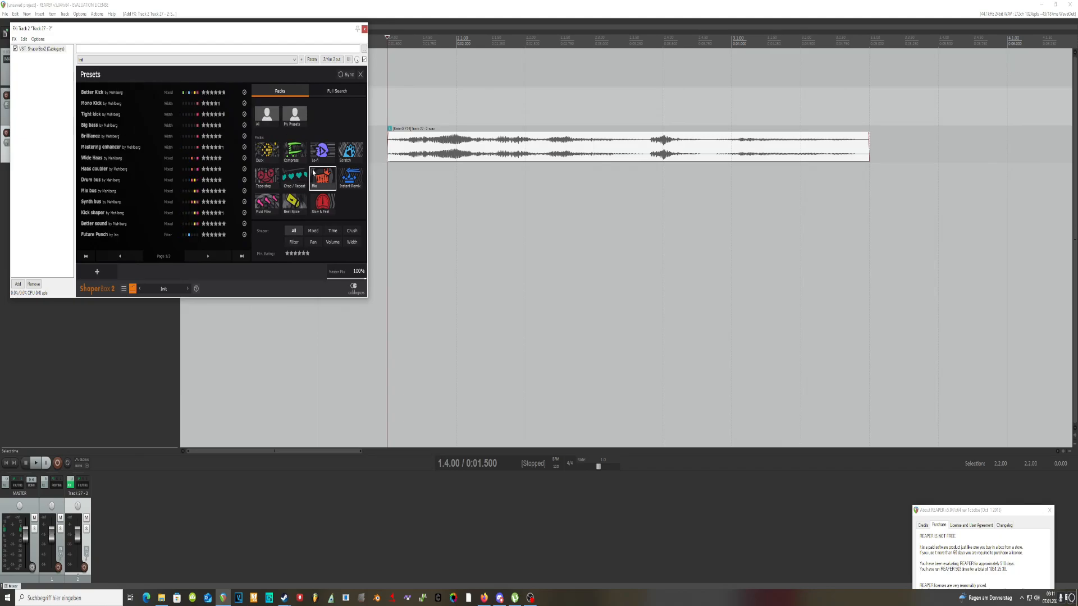
pyautogui.click(267, 203)
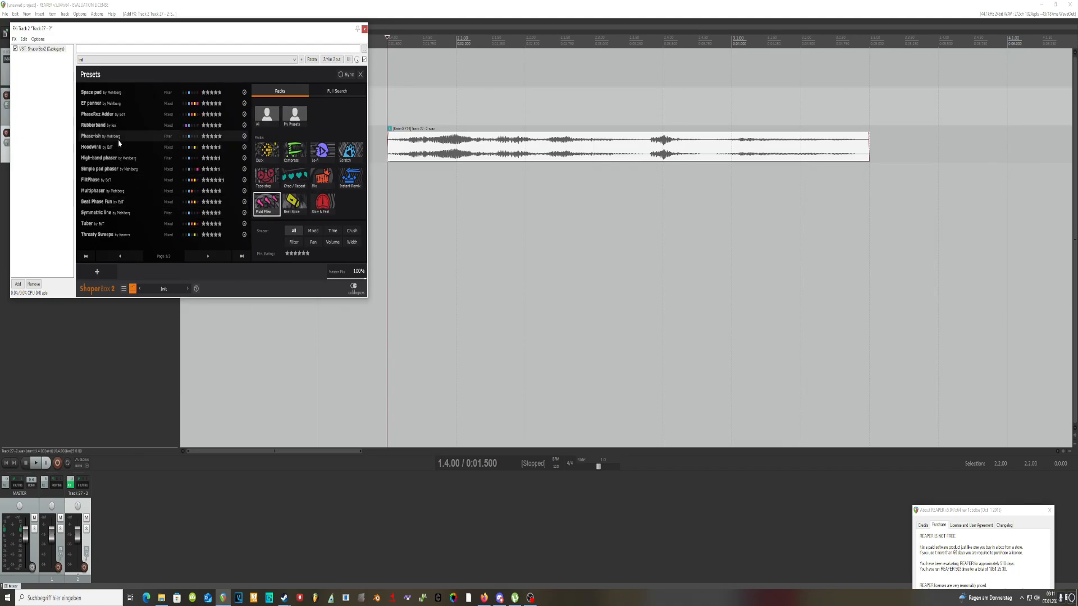
pyautogui.click(101, 92)
# Play the audio item to hear the Space pad preset and move the effects window clear of the tracks
pyautogui.click(403, 196)
pyautogui.click(403, 196)
pyautogui.press('space')
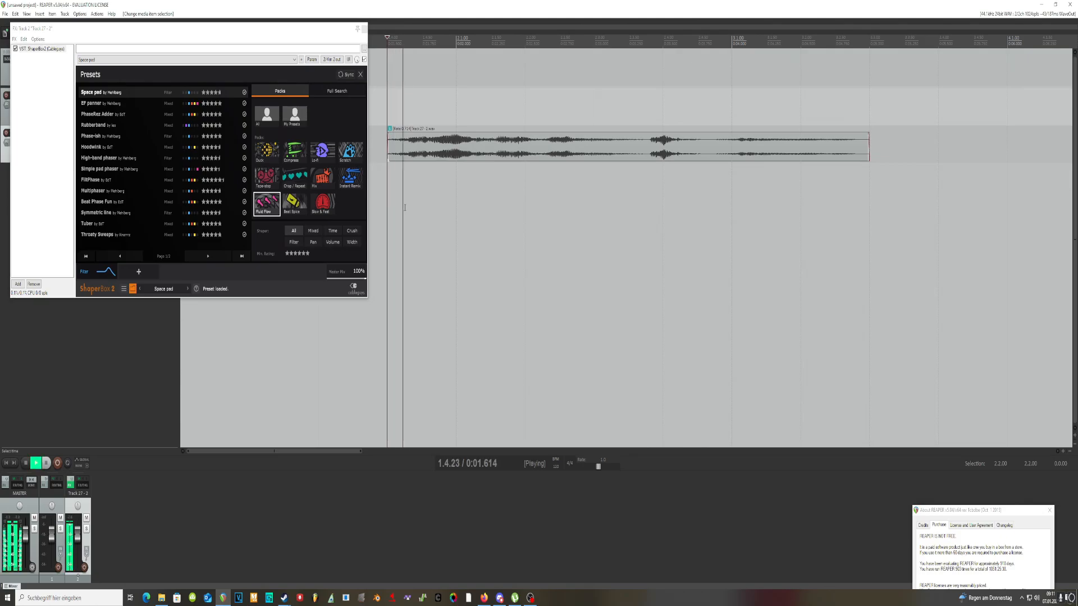
pyautogui.moveTo(305, 29); pyautogui.dragTo(742, 264)
pyautogui.press('space')
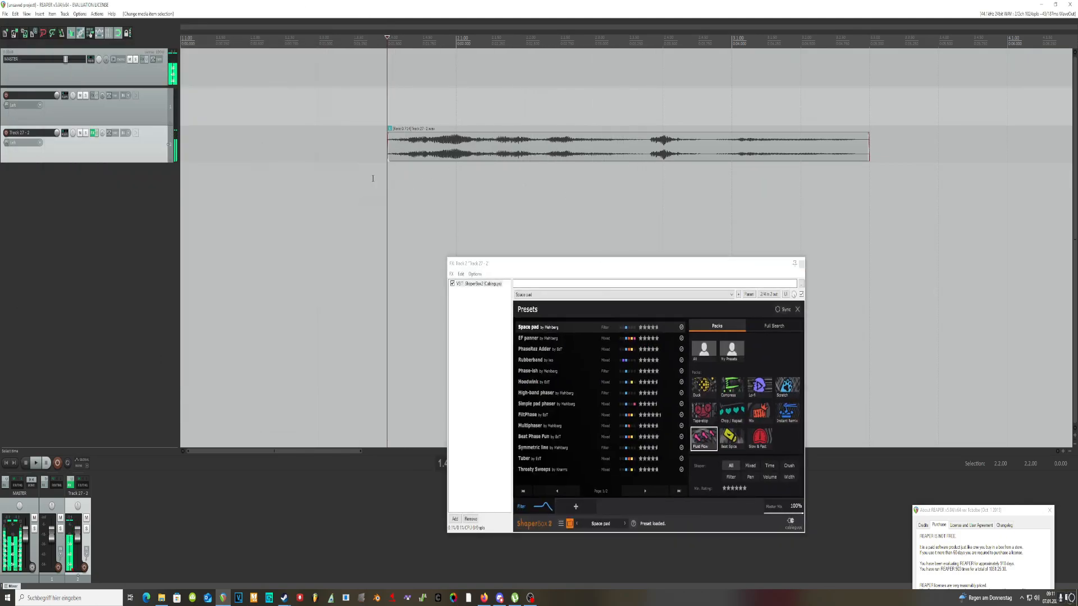
# Show the ShaperBox2 Time Solo Selected Band envelope for the second track
pyautogui.click(108, 133)
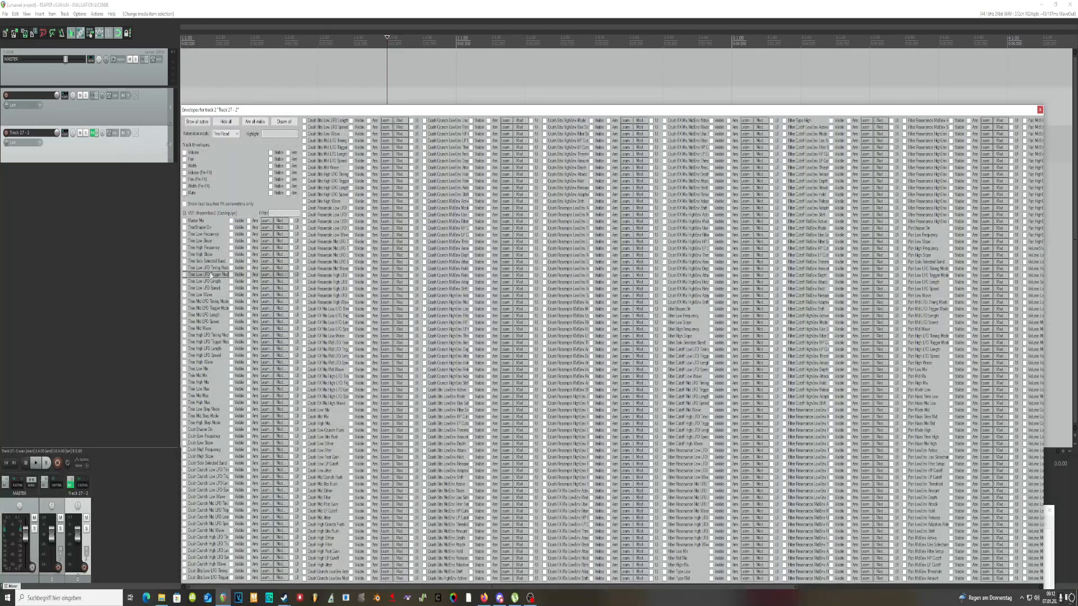
pyautogui.moveTo(526, 110); pyautogui.dragTo(883, 263)
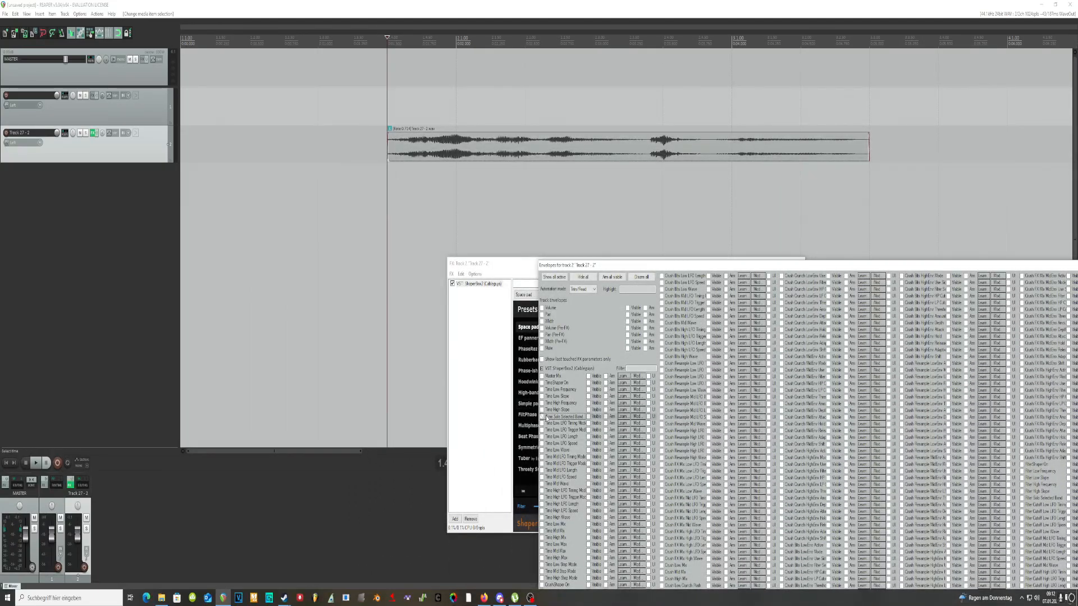
pyautogui.click(588, 416)
pyautogui.click(466, 180)
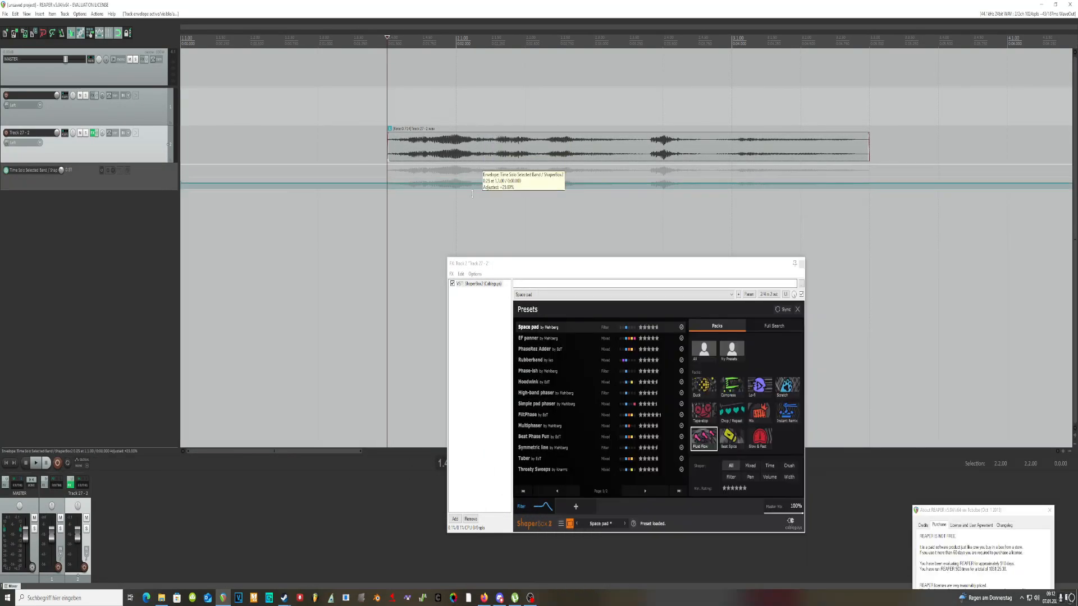
# Remove the Time Solo Selected Band envelope from the second track and close its envelope list
pyautogui.click(107, 135)
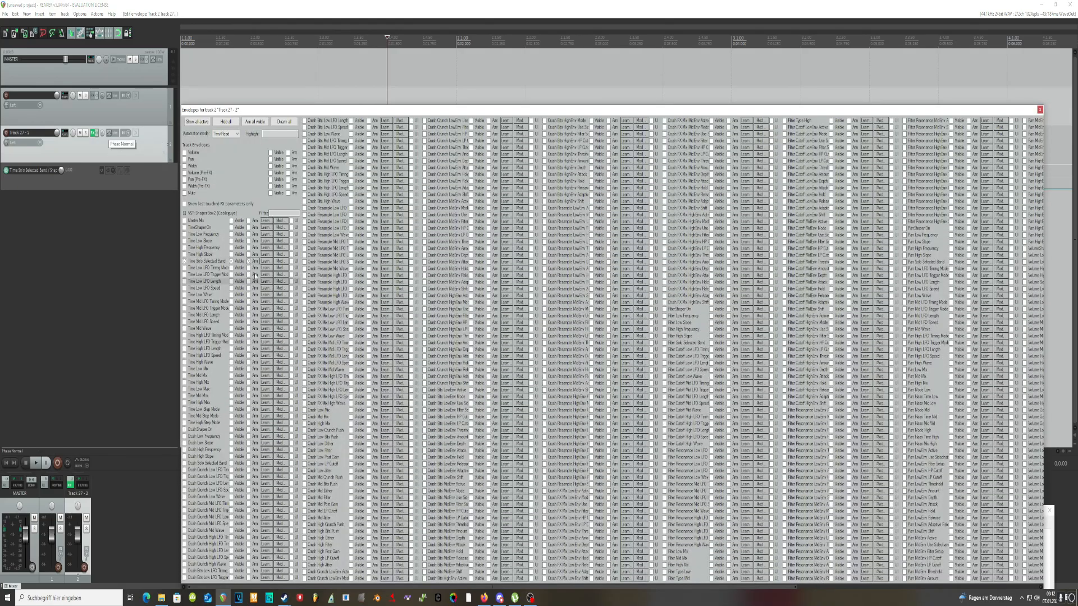
pyautogui.click(198, 262)
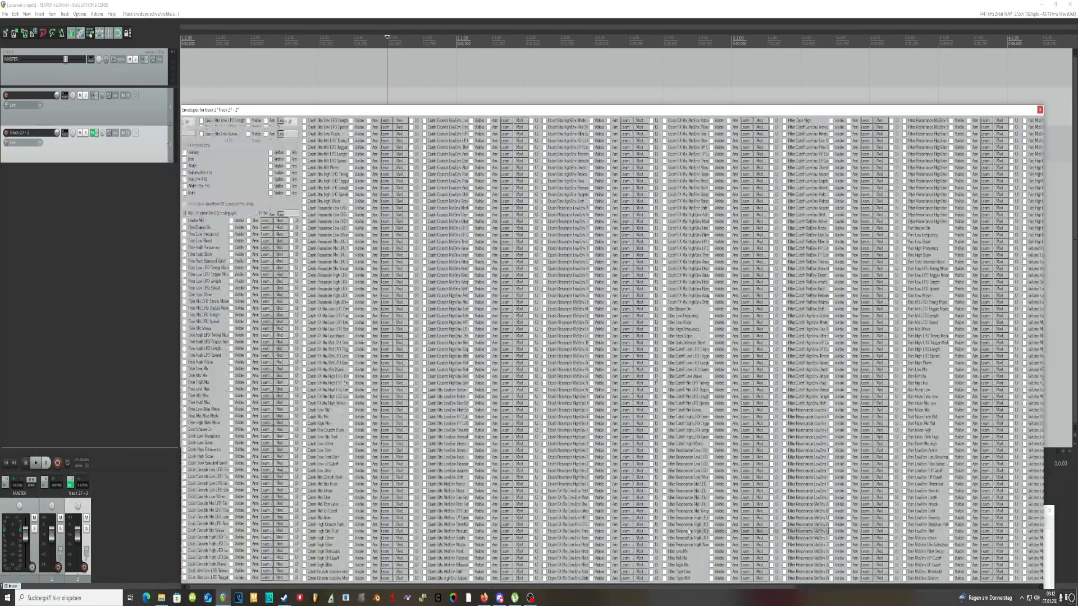
pyautogui.moveTo(507, 113); pyautogui.dragTo(840, 237)
pyautogui.press('Escape')
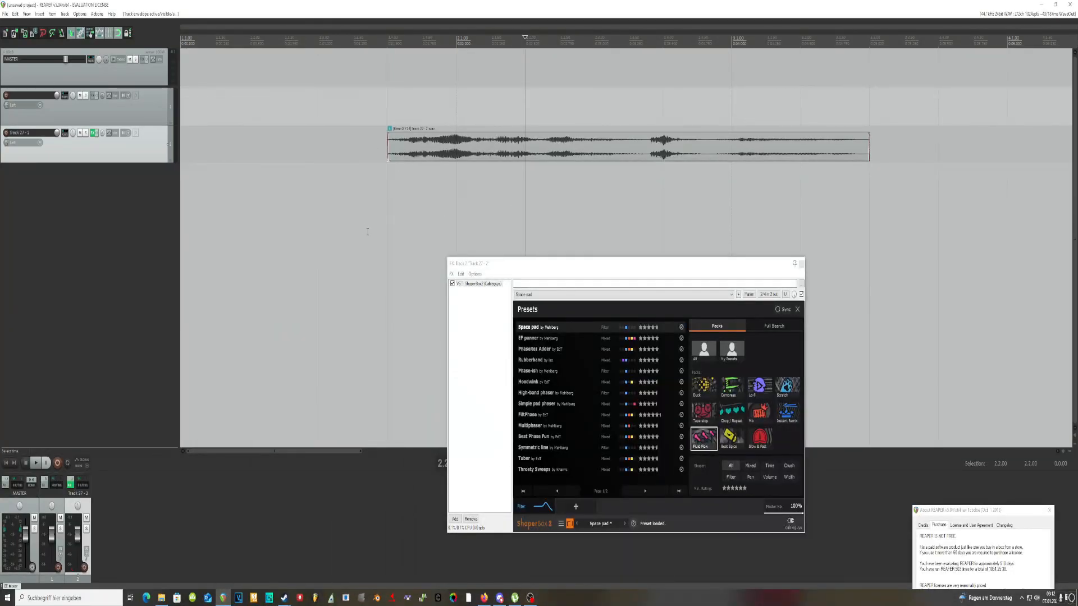
# Open the Filter shaper's editor in ShaperBox 2 and set the second track's automation mode to Touch
pyautogui.click(526, 507)
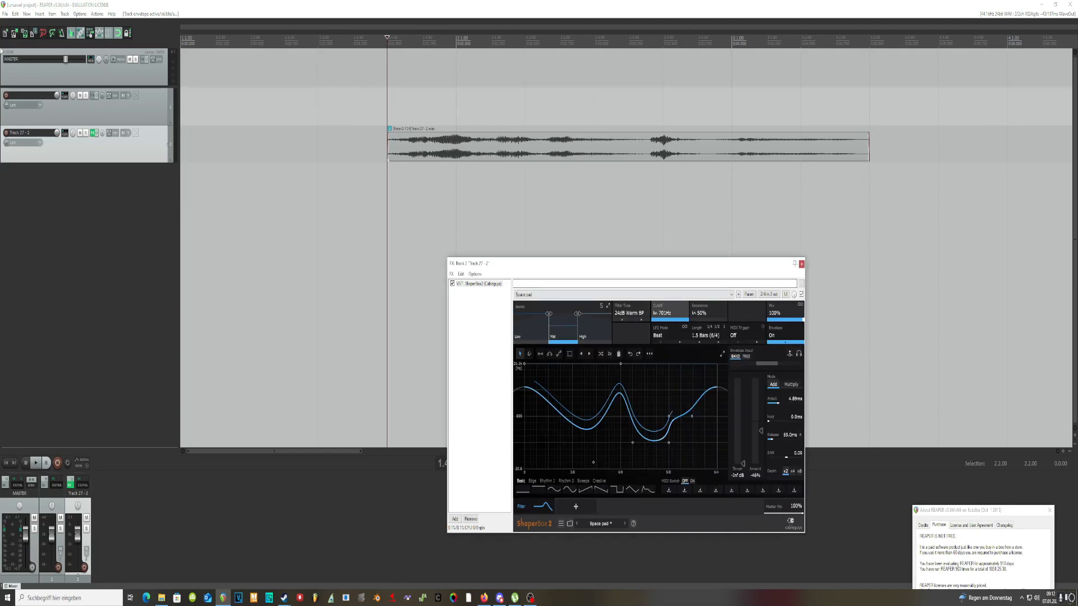
pyautogui.click(111, 133)
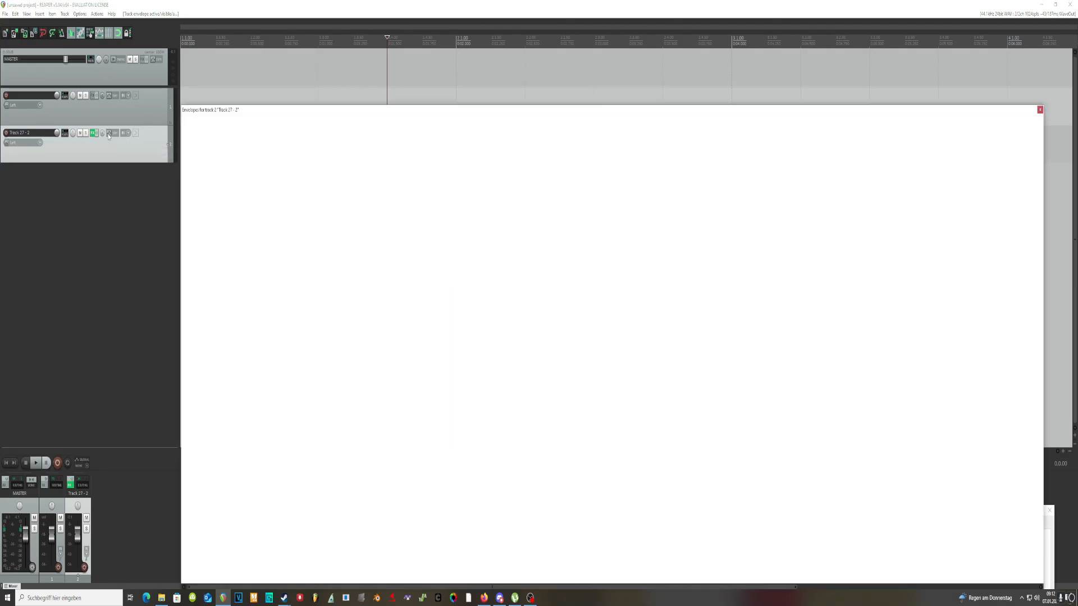
pyautogui.moveTo(339, 110); pyautogui.dragTo(790, 382)
pyautogui.click(676, 405)
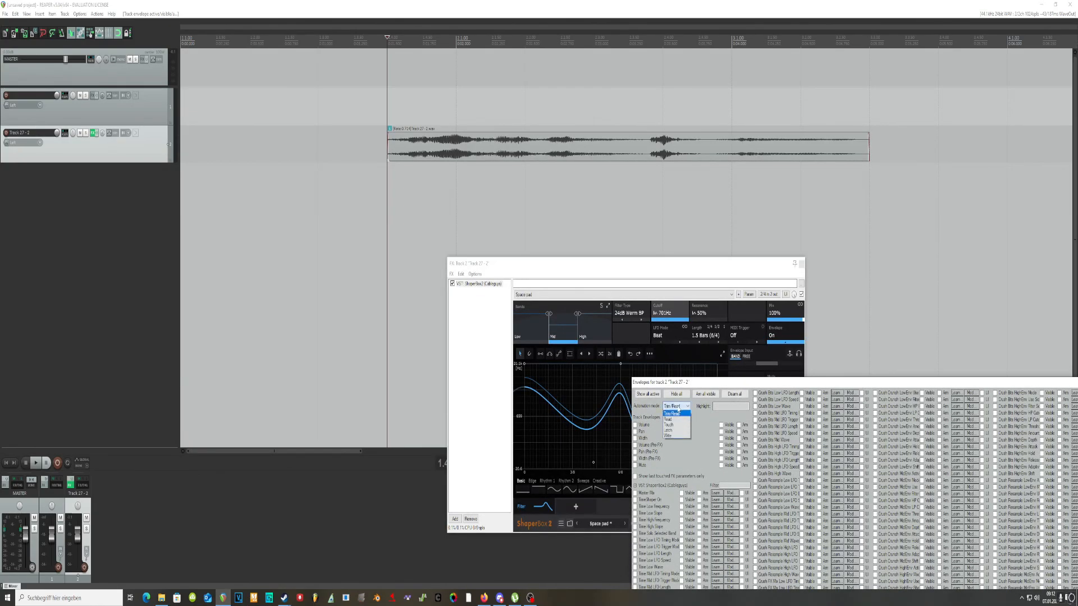
pyautogui.click(674, 425)
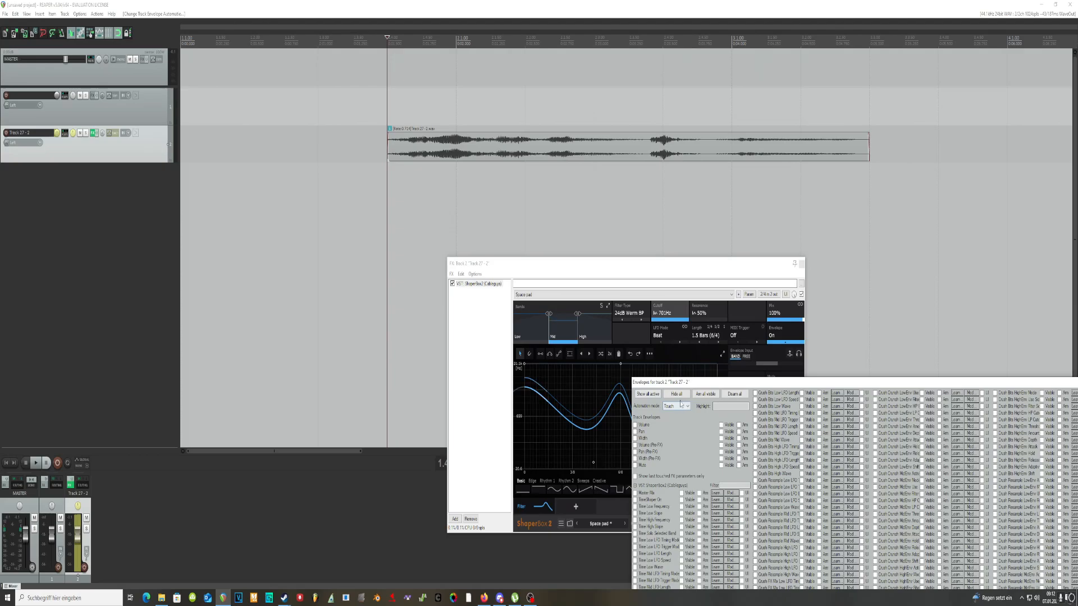
# Reshape the Mid band's filter cutoff curve by moving its peak point, and adjust the High Split handle in ShaperBox 2
pyautogui.click(661, 316)
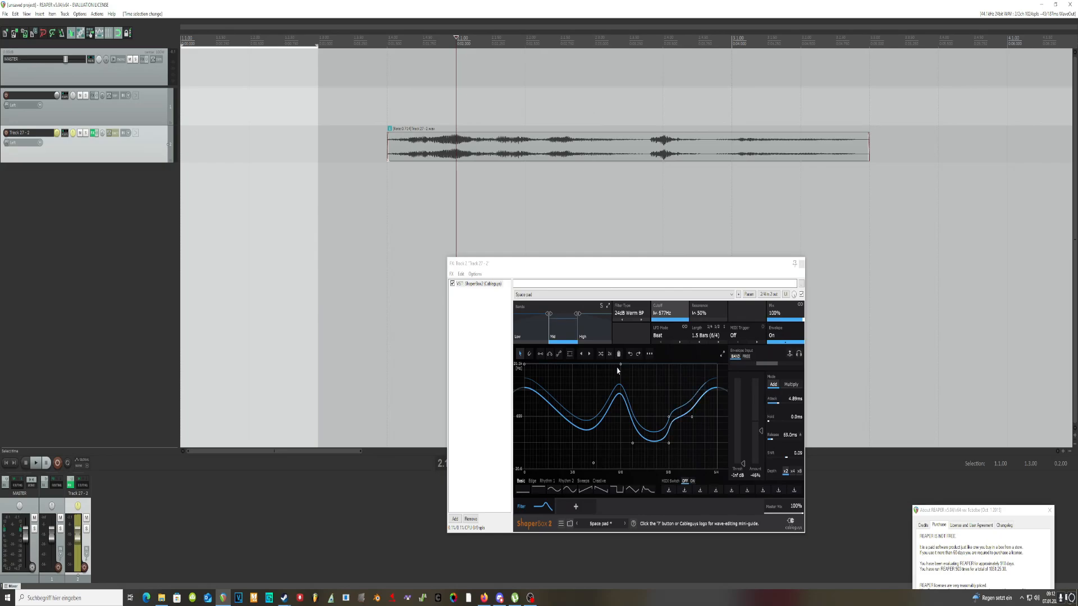
pyautogui.moveTo(620, 365)
pyautogui.mouseDown()
pyautogui.moveTo(616, 409)
pyautogui.moveTo(593, 436)
pyautogui.moveTo(633, 382)
pyautogui.mouseUp()
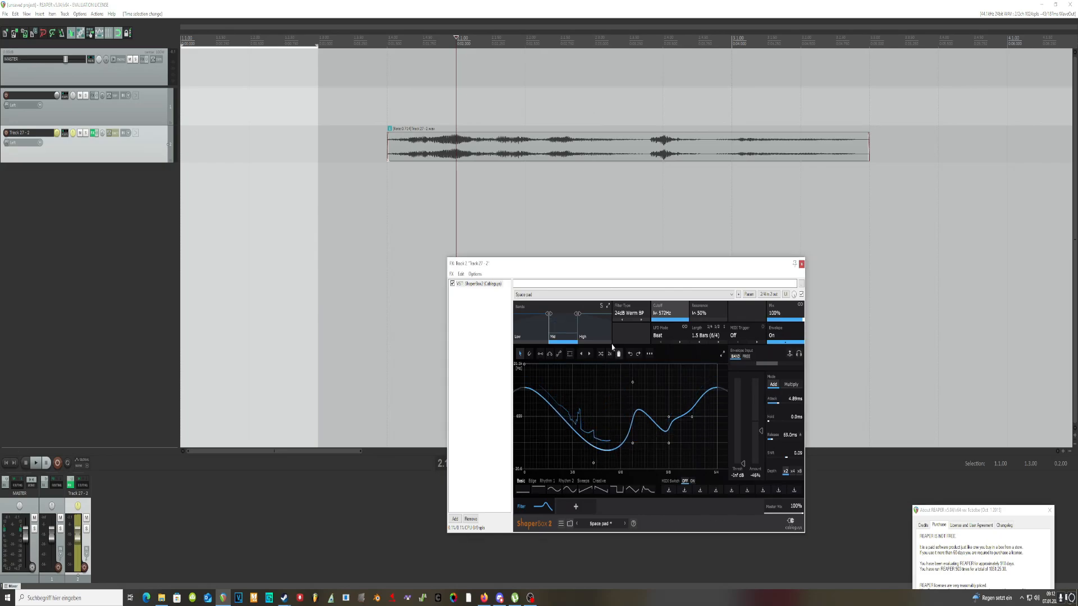
pyautogui.click(577, 317)
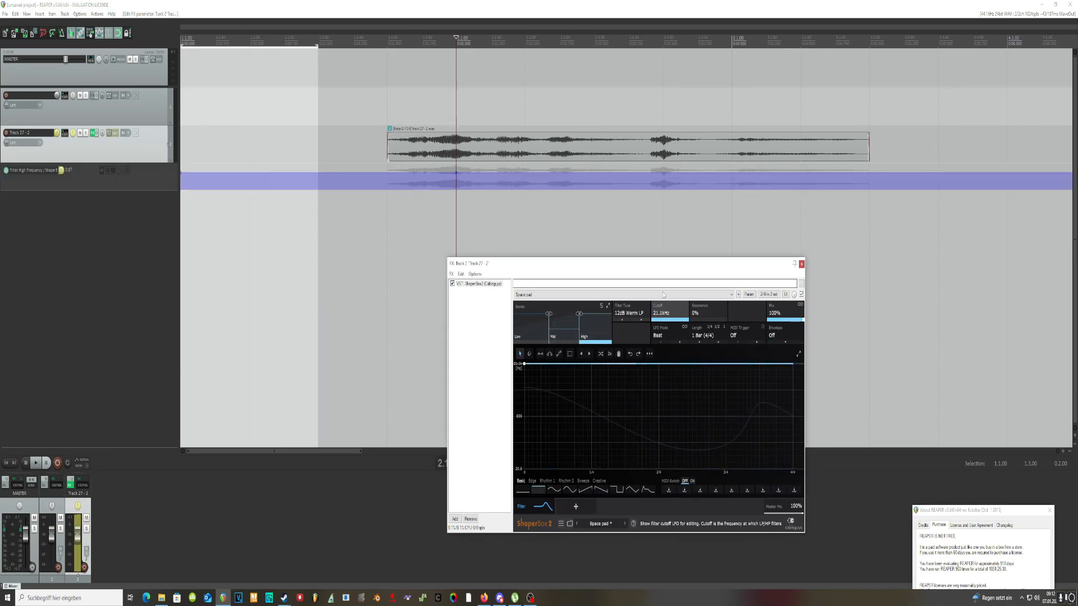
# Place the edit cursor at 1.3 and write Touch automation by lowering the Filter shaper's High Split and Low Split frequencies
pyautogui.click(324, 337)
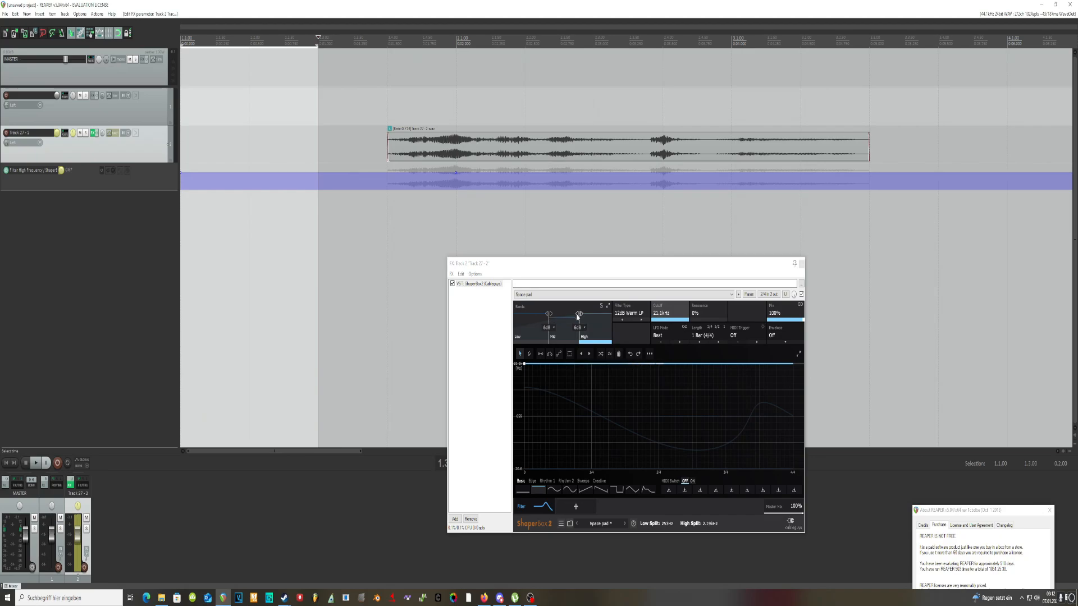
pyautogui.moveTo(582, 316)
pyautogui.mouseDown()
pyautogui.moveTo(598, 315)
pyautogui.moveTo(553, 315)
pyautogui.moveTo(589, 315)
pyautogui.moveTo(570, 314)
pyautogui.mouseUp()
pyautogui.click(114, 134)
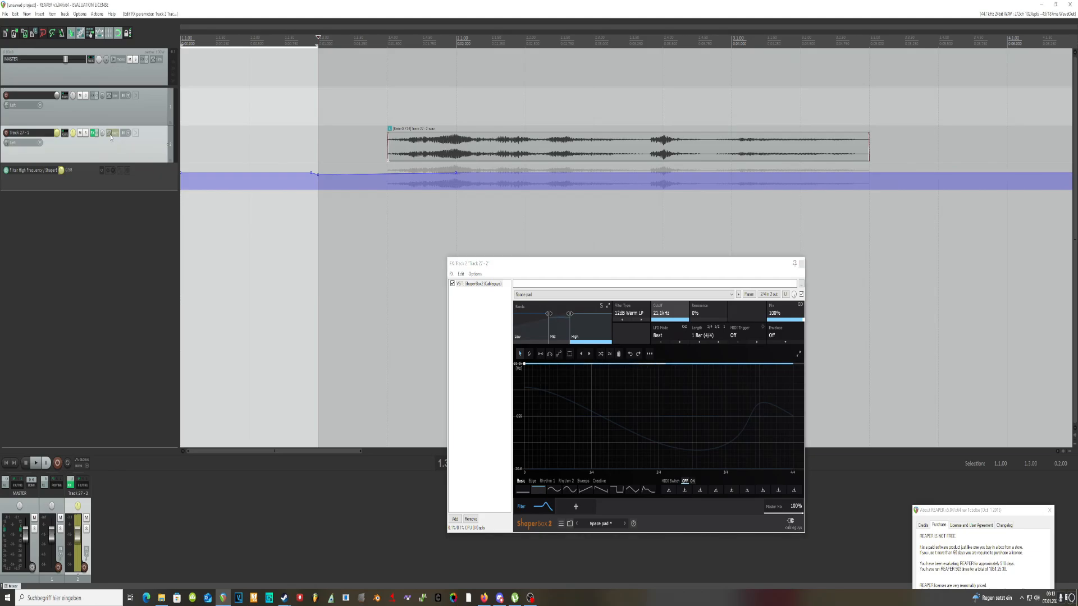
pyautogui.click(228, 135)
pyautogui.click(229, 140)
pyautogui.moveTo(378, 114); pyautogui.dragTo(945, 342)
pyautogui.moveTo(550, 317)
pyautogui.mouseDown()
pyautogui.moveTo(521, 314)
pyautogui.moveTo(534, 314)
pyautogui.mouseUp()
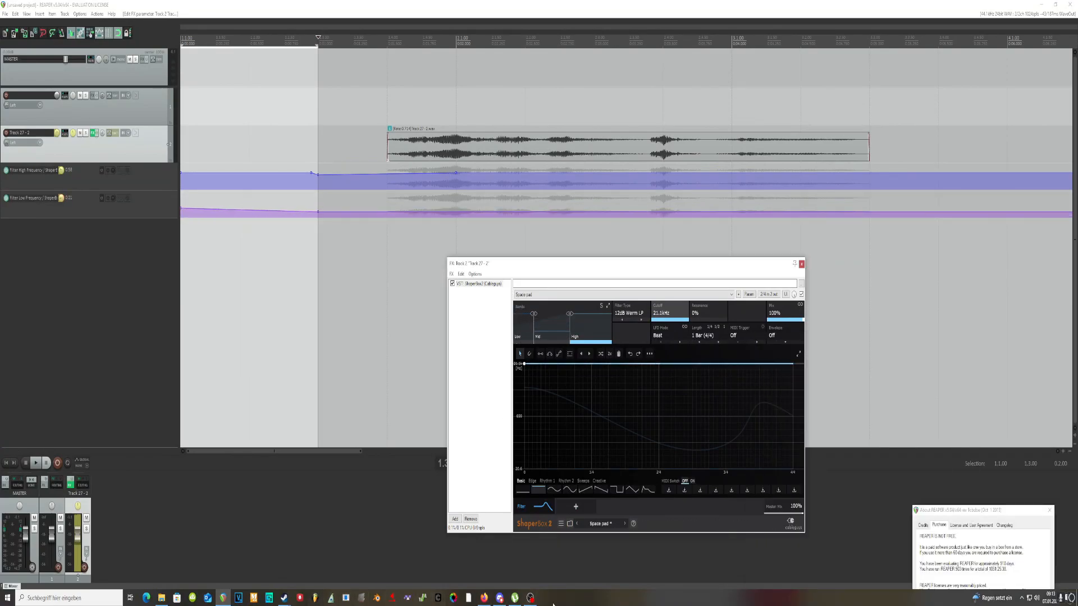
pyautogui.click(530, 598)
pyautogui.click(353, 365)
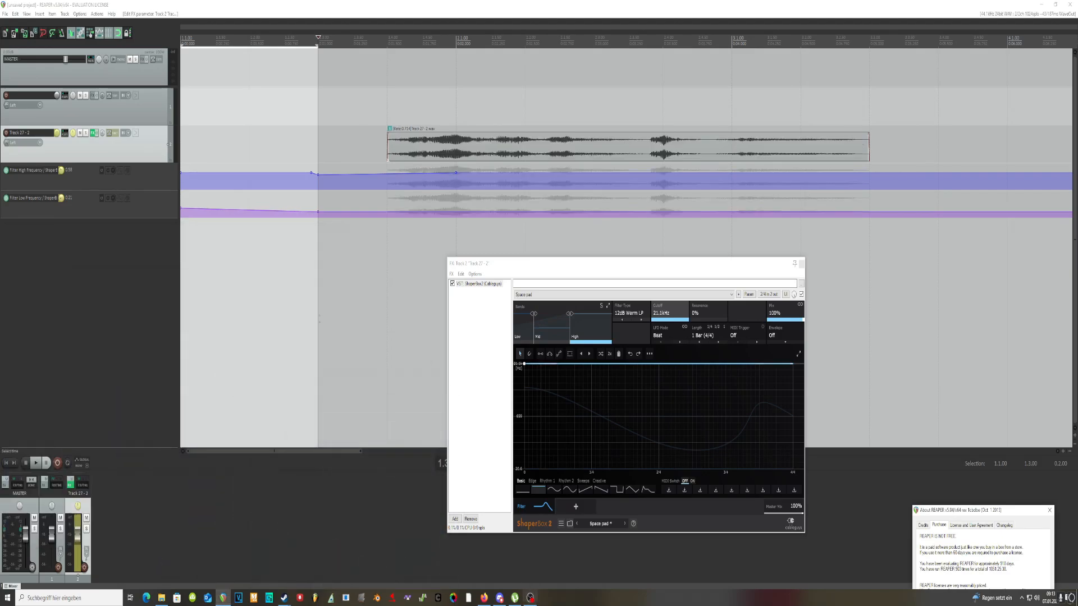
# Set the automation mode of Track 27 - 2 to Trim/Read in its envelope list
pyautogui.click(112, 133)
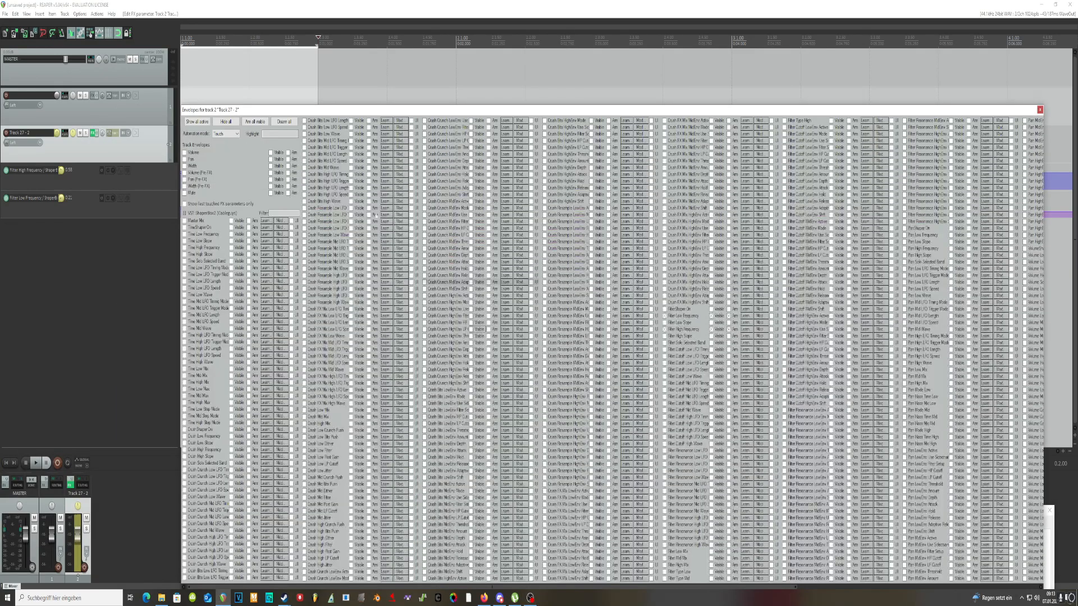
pyautogui.moveTo(328, 110); pyautogui.dragTo(762, 334)
pyautogui.click(658, 357)
pyautogui.click(660, 366)
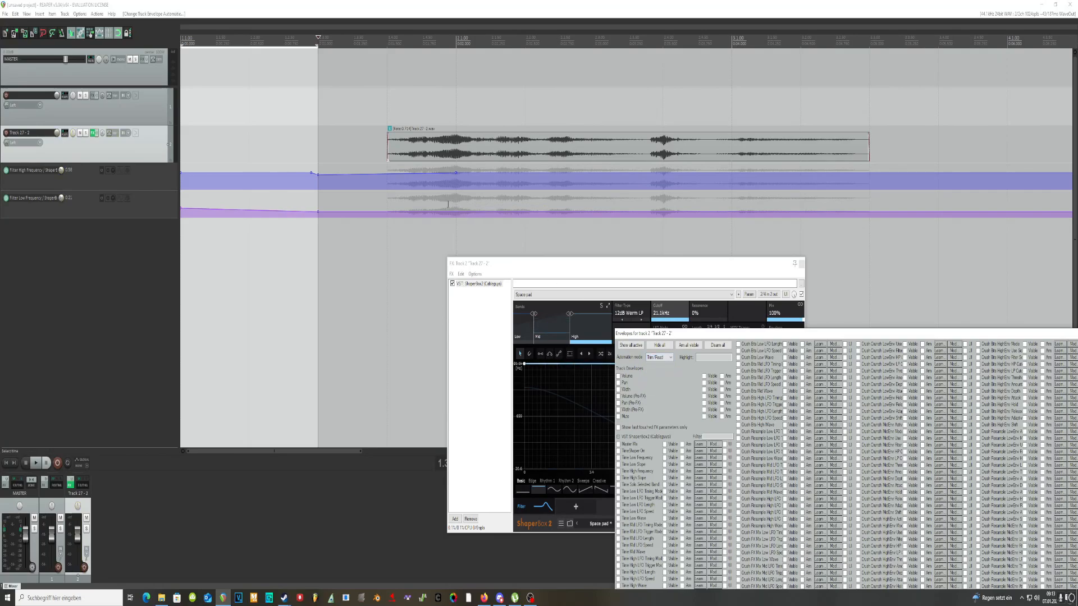
pyautogui.click(661, 359)
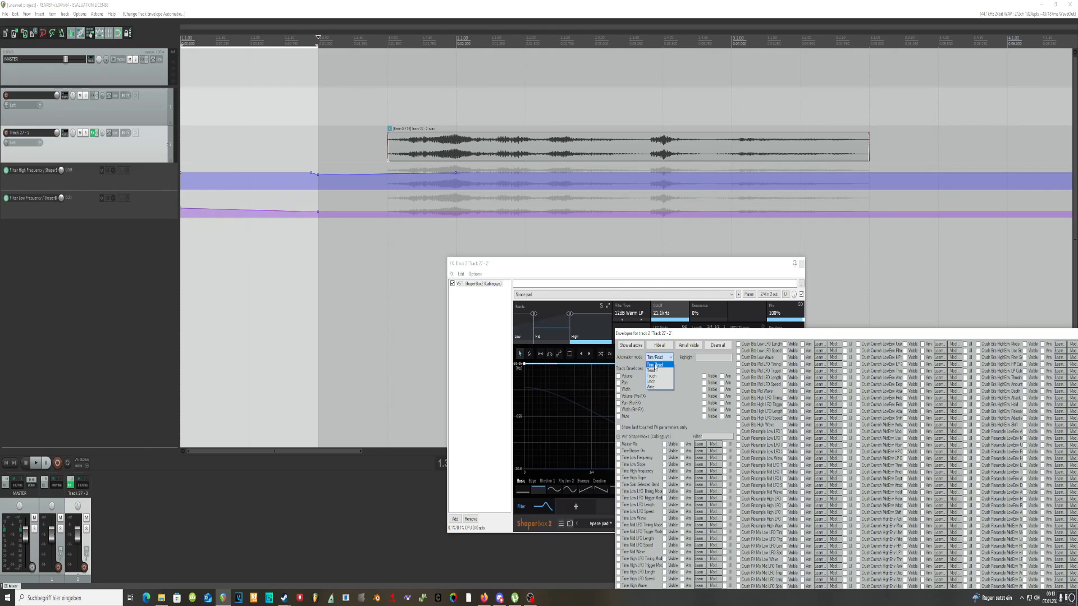
pyautogui.click(655, 365)
pyautogui.click(530, 598)
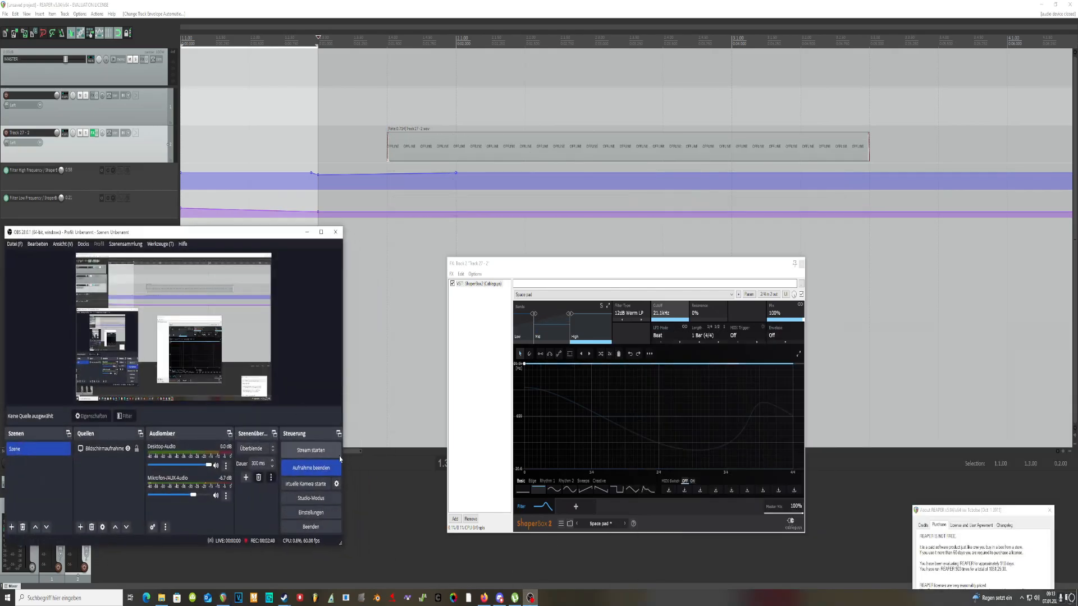
pyautogui.click(140, 175)
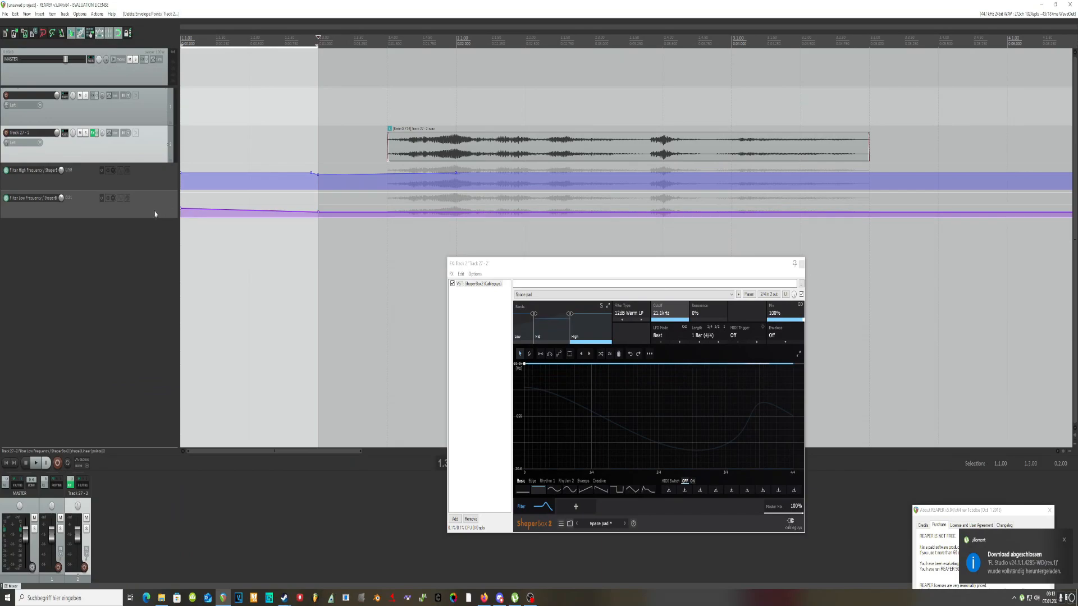
pyautogui.click(148, 188)
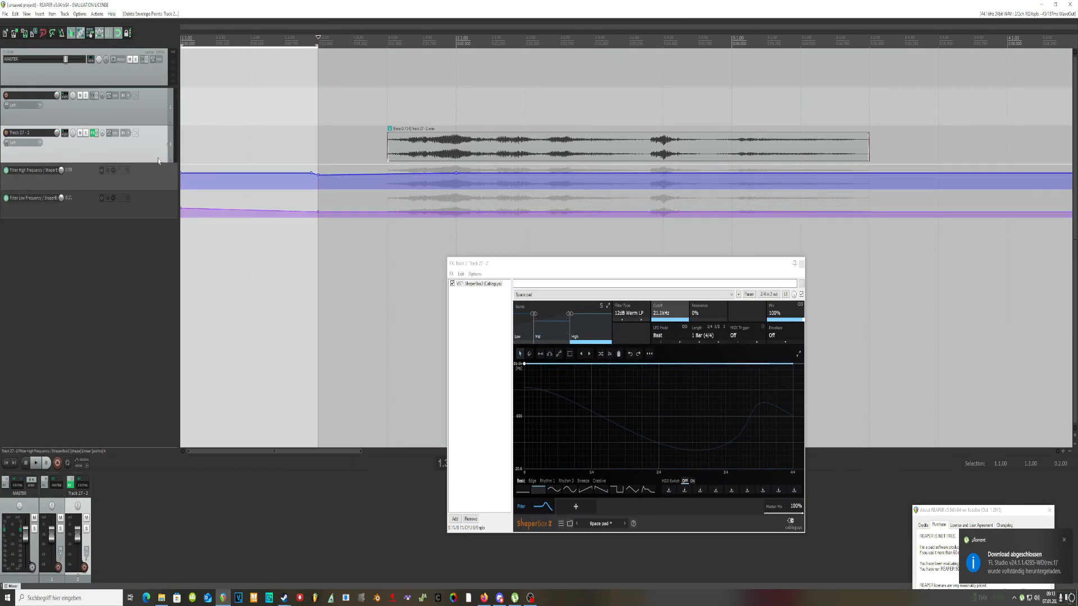
# Insert a new track above Track 27 - 2 and add an empty MIDI item to it, aligned with the audio item's start
pyautogui.rightClick(138, 119)
pyautogui.click(160, 122)
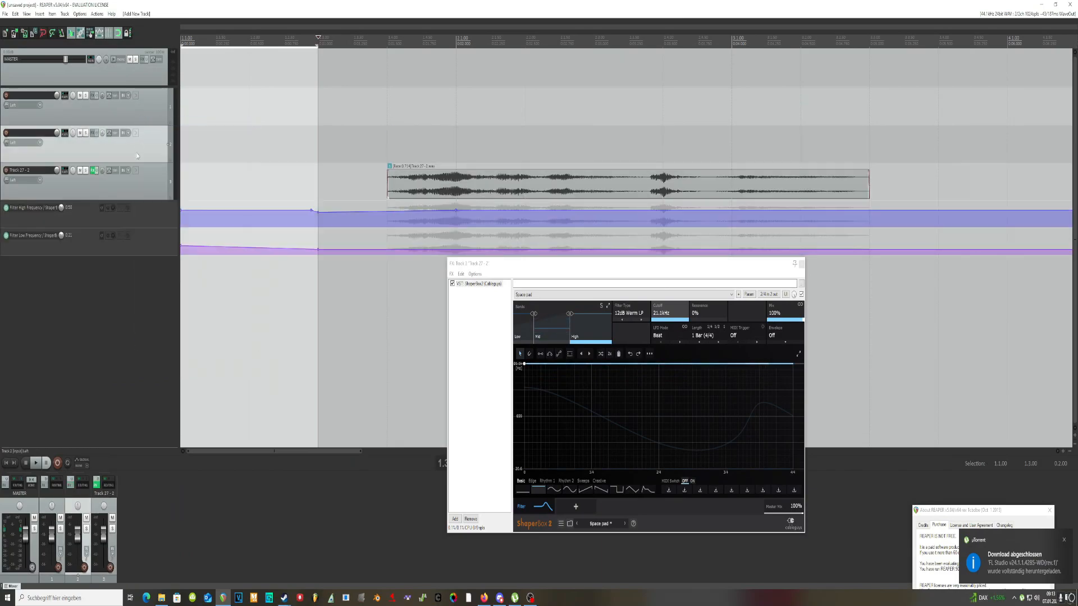
pyautogui.click(27, 14)
pyautogui.moveTo(39, 14)
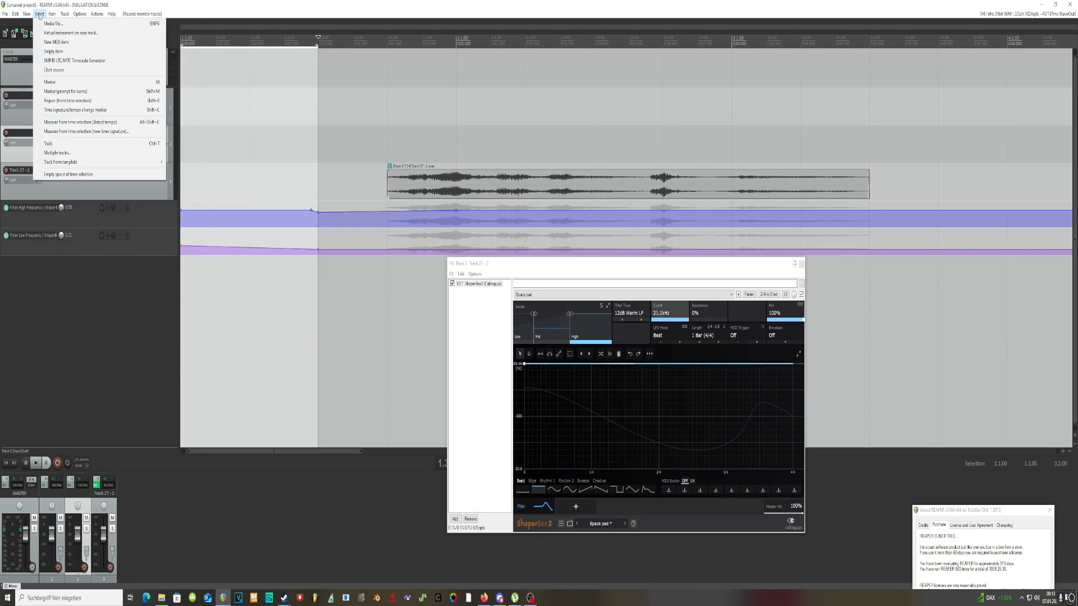
pyautogui.click(56, 44)
pyautogui.moveTo(260, 164); pyautogui.dragTo(404, 149)
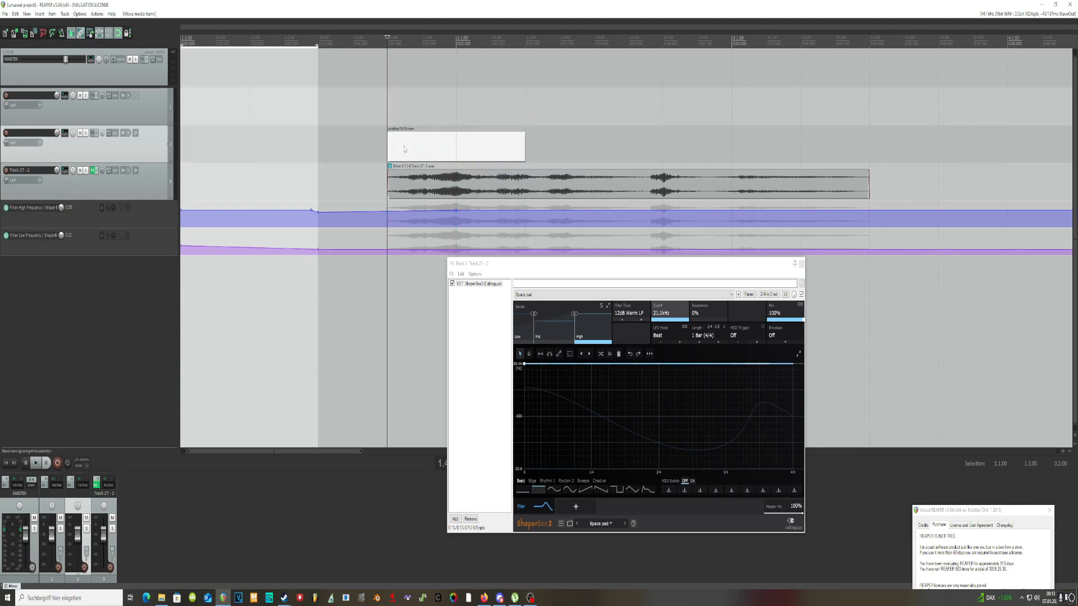
# Draw two consecutive notes in the MIDI item, the second one higher, and close the MIDI editor
pyautogui.doubleClick(407, 150)
pyautogui.moveTo(304, 426)
pyautogui.mouseDown()
pyautogui.moveTo(387, 438)
pyautogui.moveTo(338, 419)
pyautogui.moveTo(386, 425)
pyautogui.moveTo(352, 431)
pyautogui.moveTo(444, 430)
pyautogui.moveTo(392, 433)
pyautogui.moveTo(399, 453)
pyautogui.moveTo(498, 437)
pyautogui.moveTo(485, 522)
pyautogui.moveTo(498, 410)
pyautogui.mouseUp()
pyautogui.scroll(5, 510, 447)
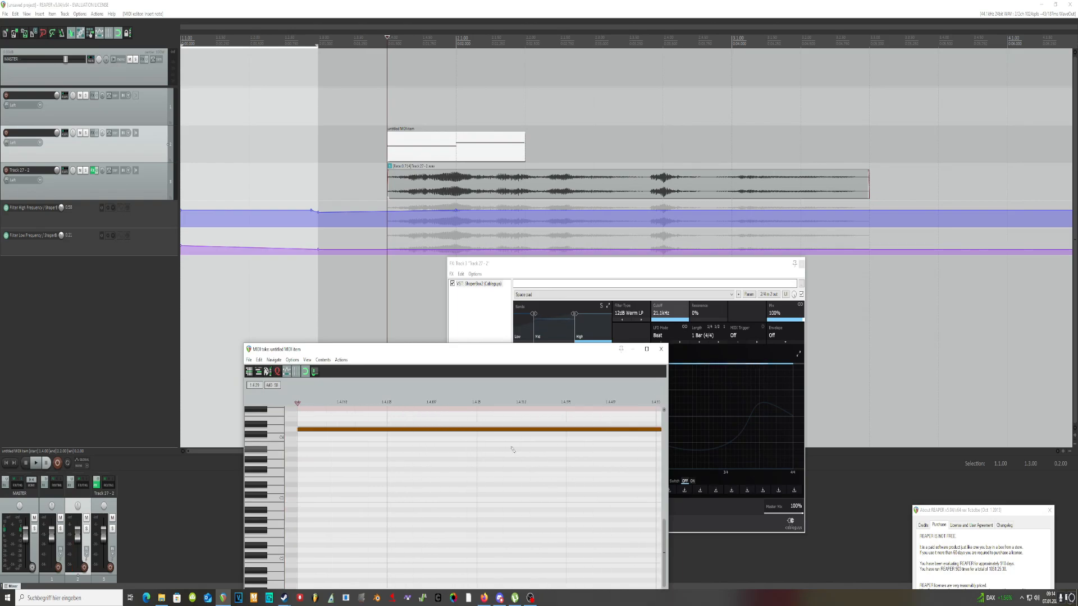
pyautogui.scroll(-6, 512, 467)
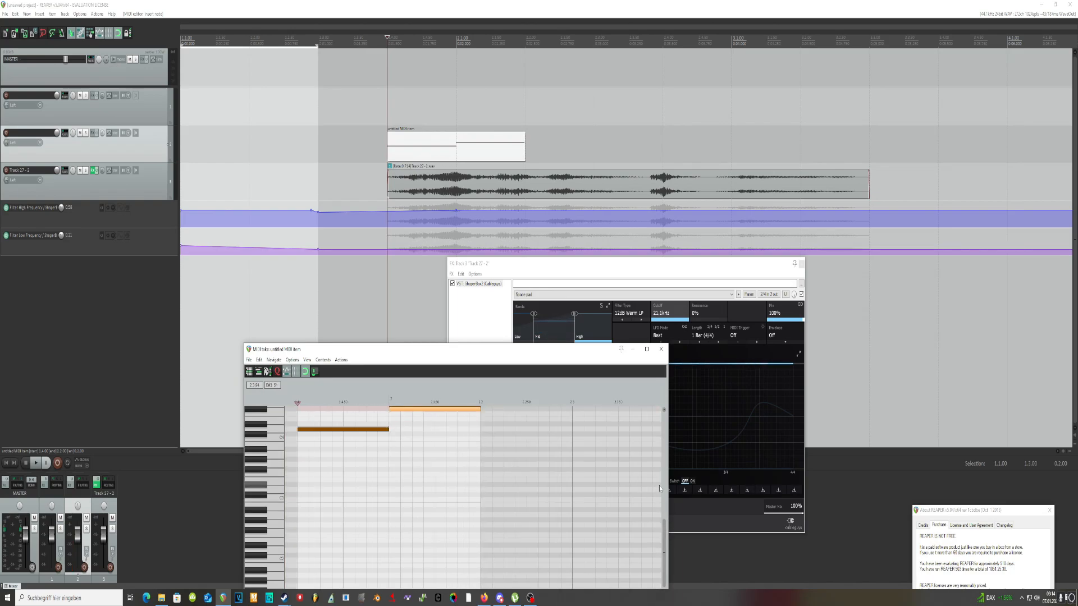
pyautogui.moveTo(663, 533); pyautogui.dragTo(663, 505)
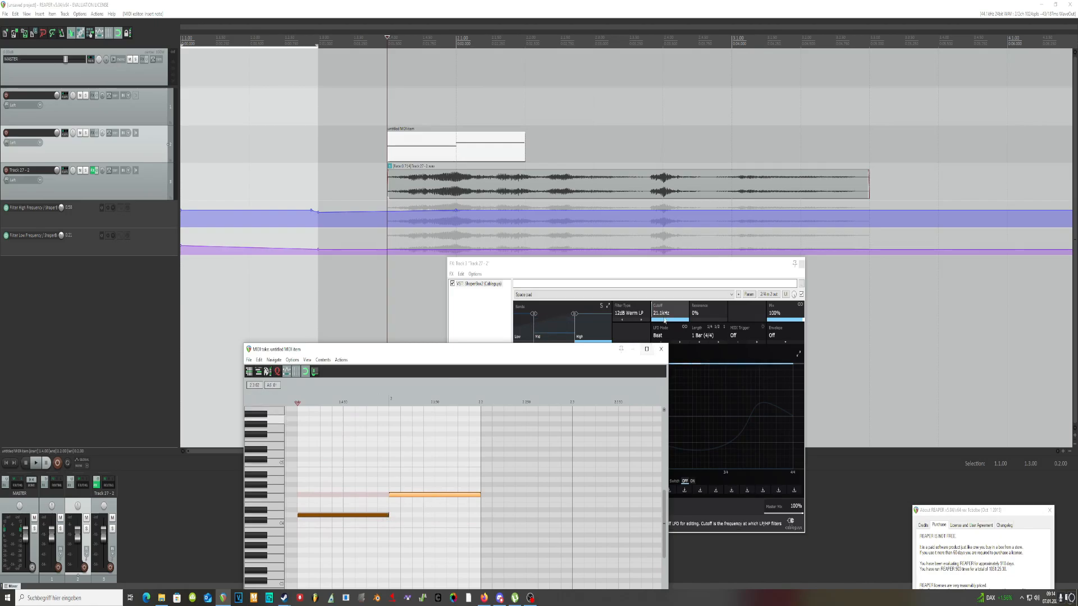
pyautogui.click(661, 349)
# Move the MIDI track below Track 27 - 2 and remove ShaperBox 2 from the audio track's effects
pyautogui.moveTo(148, 162); pyautogui.dragTo(141, 256)
pyautogui.click(480, 286)
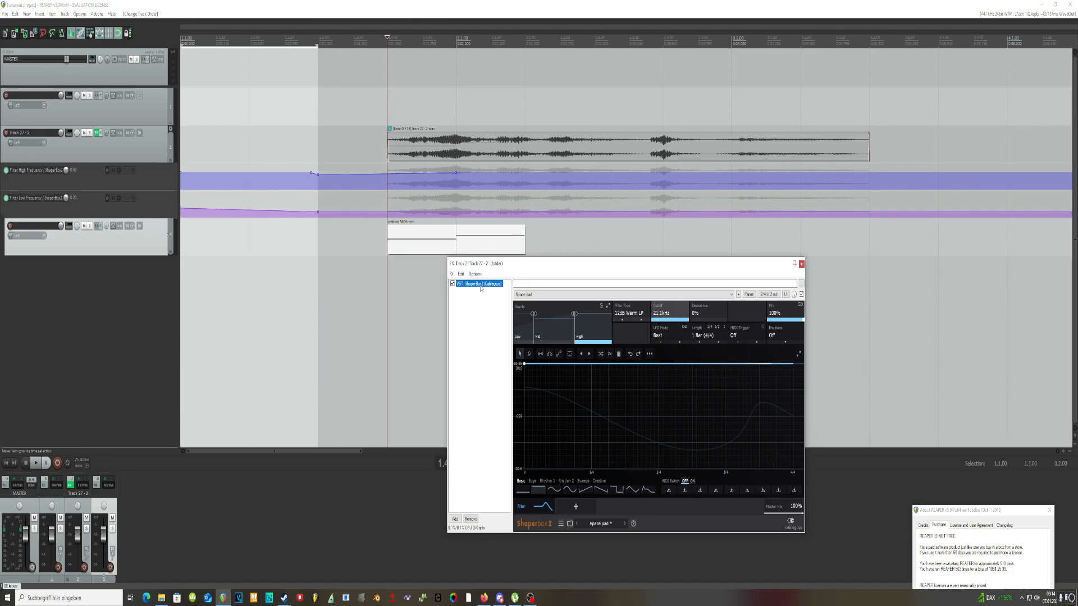
pyautogui.press('Delete')
# Search the plug-ins for "orang" and add VST: ORANGE VOCODER (Zynaptiq) to Track 27 - 2
pyautogui.rightClick(488, 280)
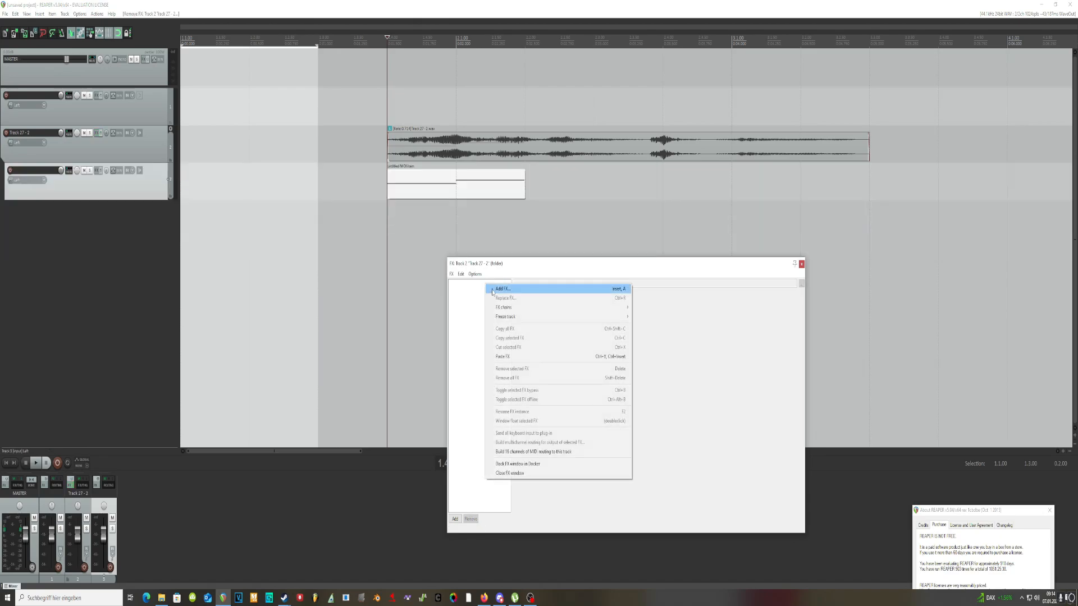
pyautogui.click(494, 289)
pyautogui.write('orang')
pyautogui.click(663, 327)
pyautogui.doubleClick(663, 332)
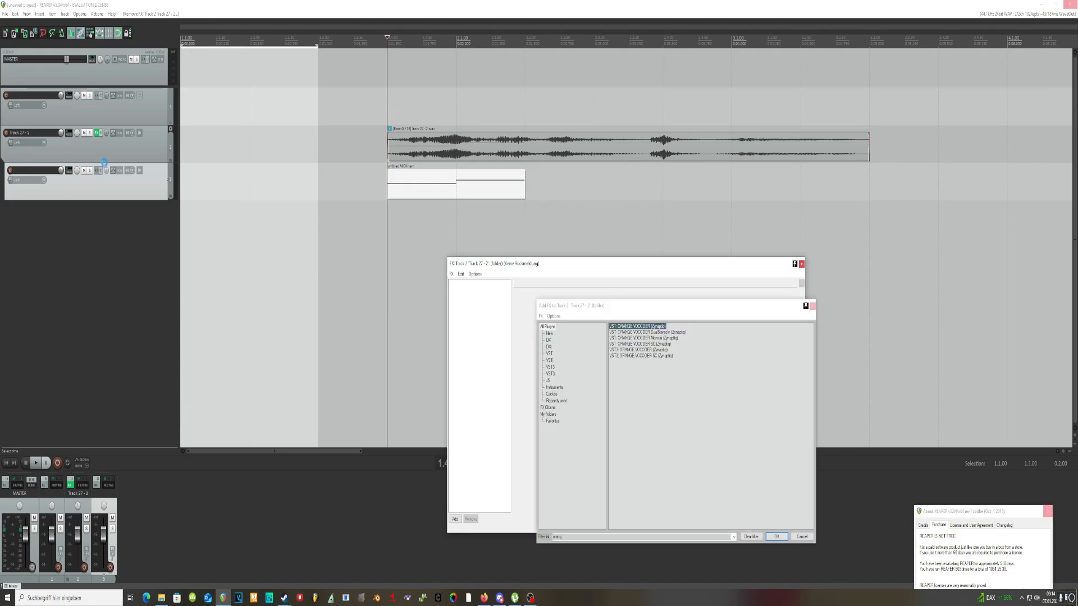
# Move the MIDI track back above Track 27 - 2 and route a send from it to that audio track
pyautogui.rightClick(105, 164)
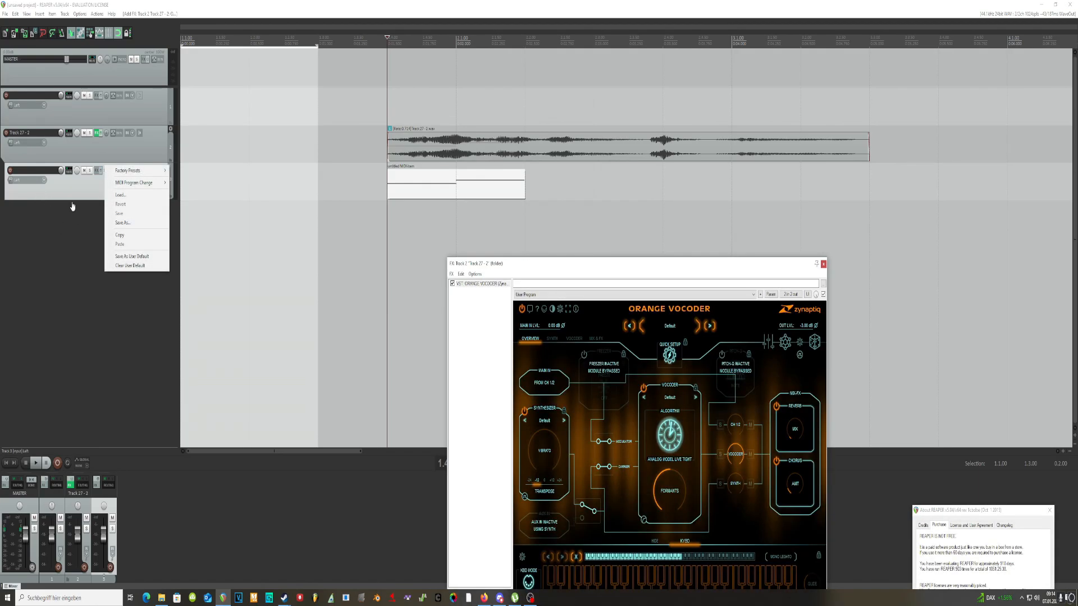
pyautogui.click(71, 204)
pyautogui.moveTo(104, 198); pyautogui.dragTo(109, 141)
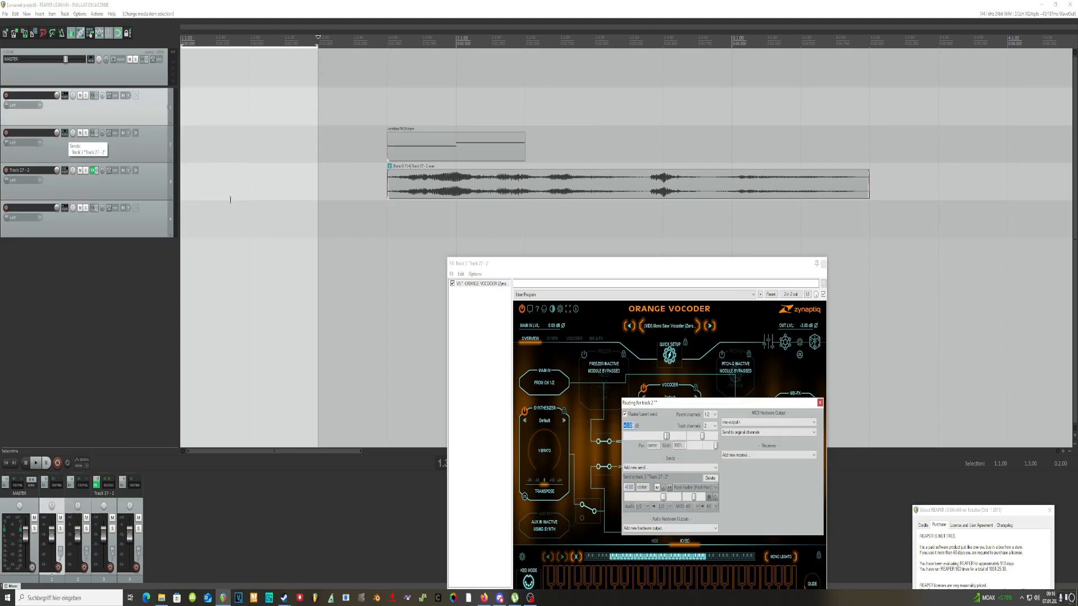
# Look through the available send destinations in the MIDI track's routing window
pyautogui.click(647, 468)
pyautogui.click(648, 468)
pyautogui.click(648, 469)
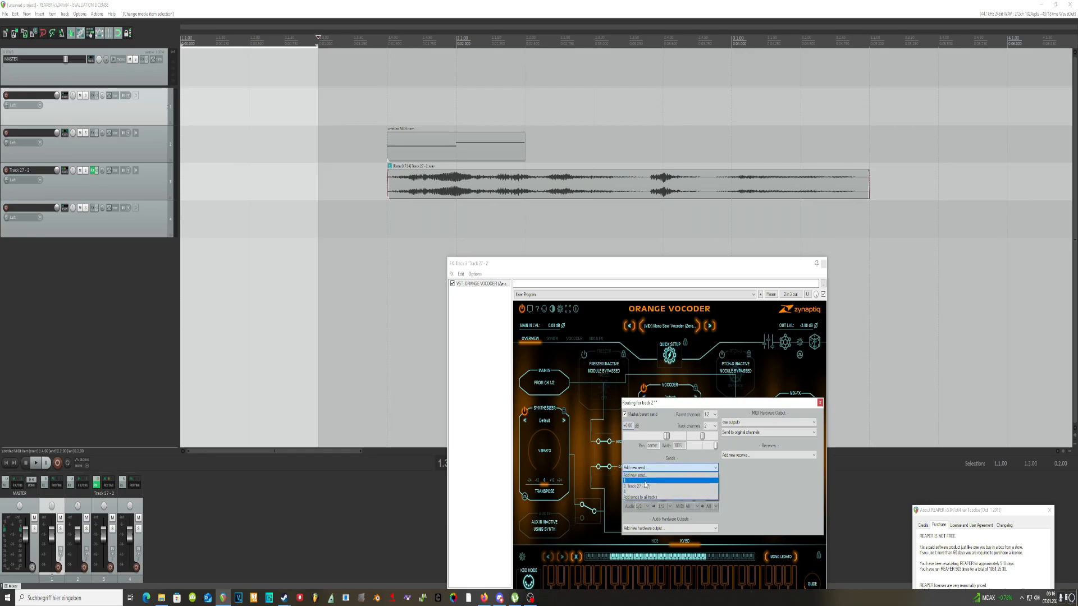
pyautogui.click(647, 469)
# Examine the audio and MIDI items and check the MIDI track's send to Track 27 - 2 in its routing
pyautogui.click(392, 181)
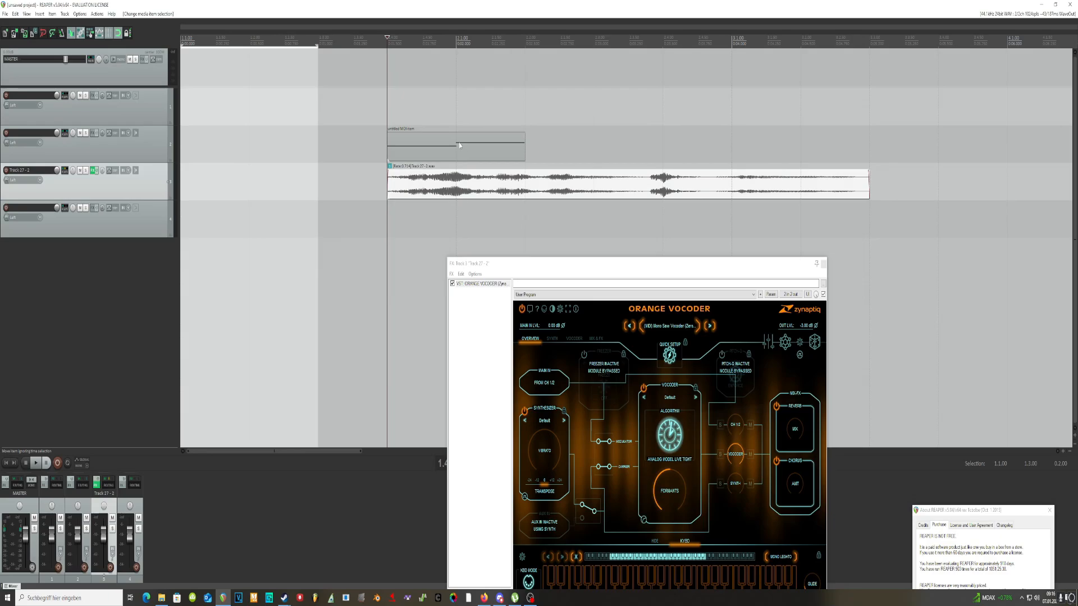
pyautogui.moveTo(407, 139)
pyautogui.mouseDown()
pyautogui.moveTo(412, 124)
pyautogui.moveTo(424, 144)
pyautogui.moveTo(481, 149)
pyautogui.moveTo(411, 148)
pyautogui.mouseUp()
pyautogui.click(421, 189)
pyautogui.click(462, 187)
pyautogui.click(409, 186)
pyautogui.click(70, 142)
pyautogui.click(414, 133)
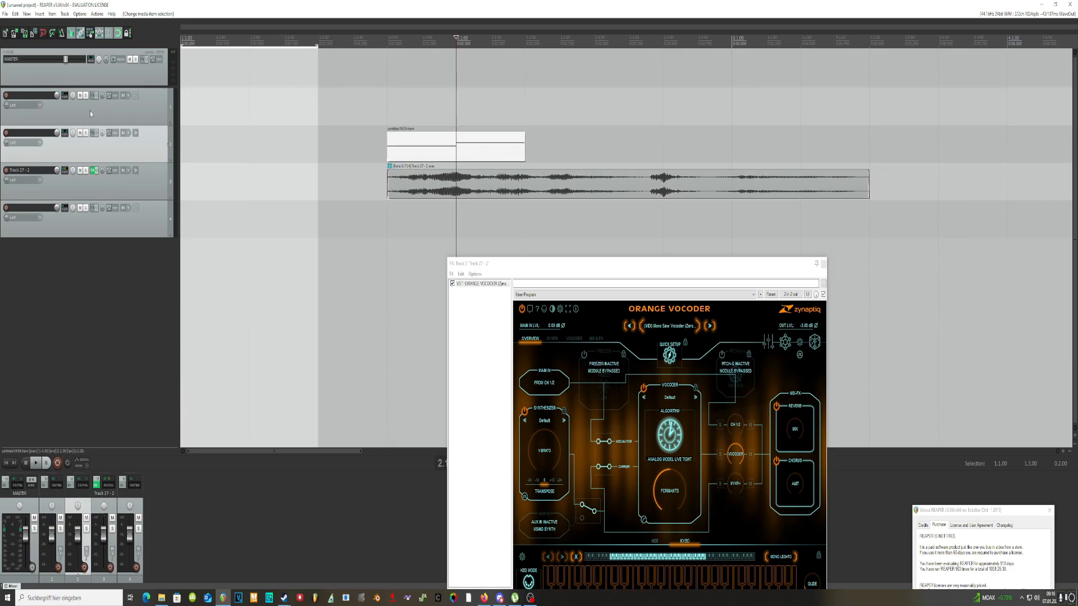
pyautogui.click(65, 134)
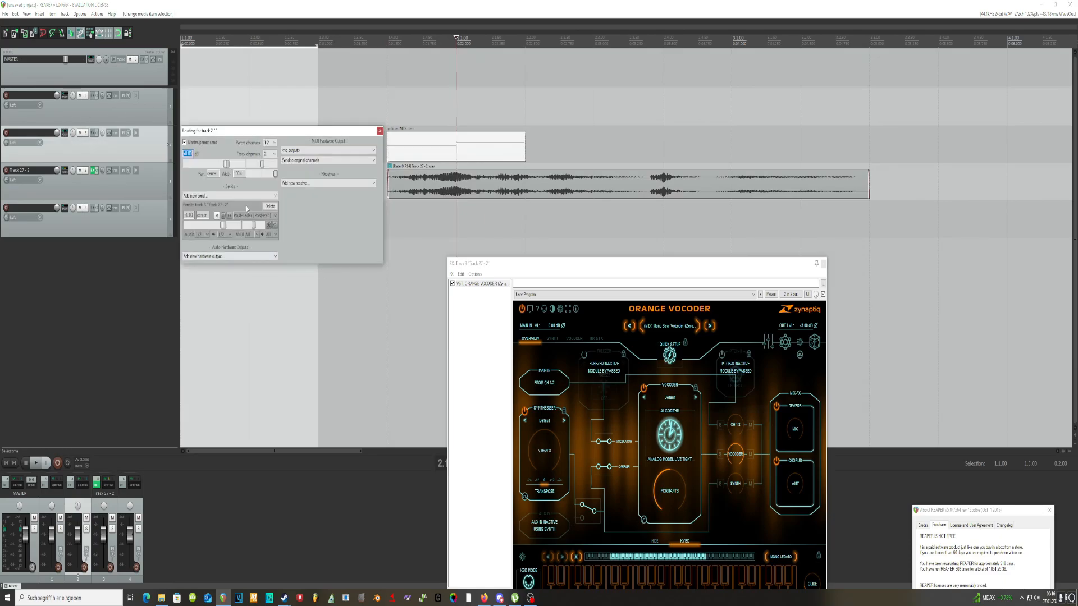
pyautogui.click(119, 195)
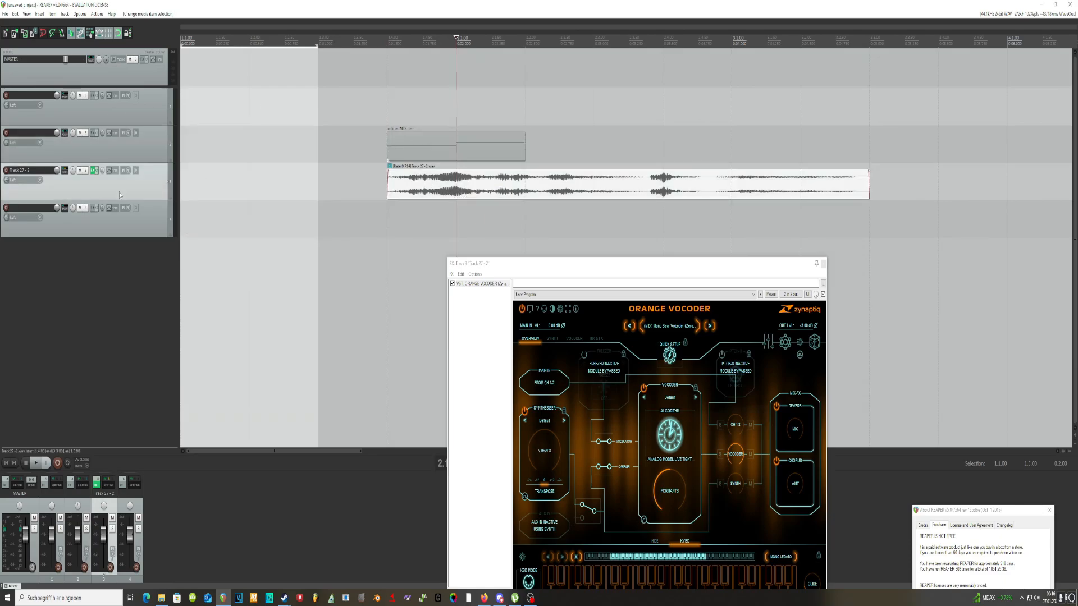
# Play the project from the audio item's start to hear the Orange Vocoder driven by the MIDI notes
pyautogui.click(385, 185)
pyautogui.press('space')
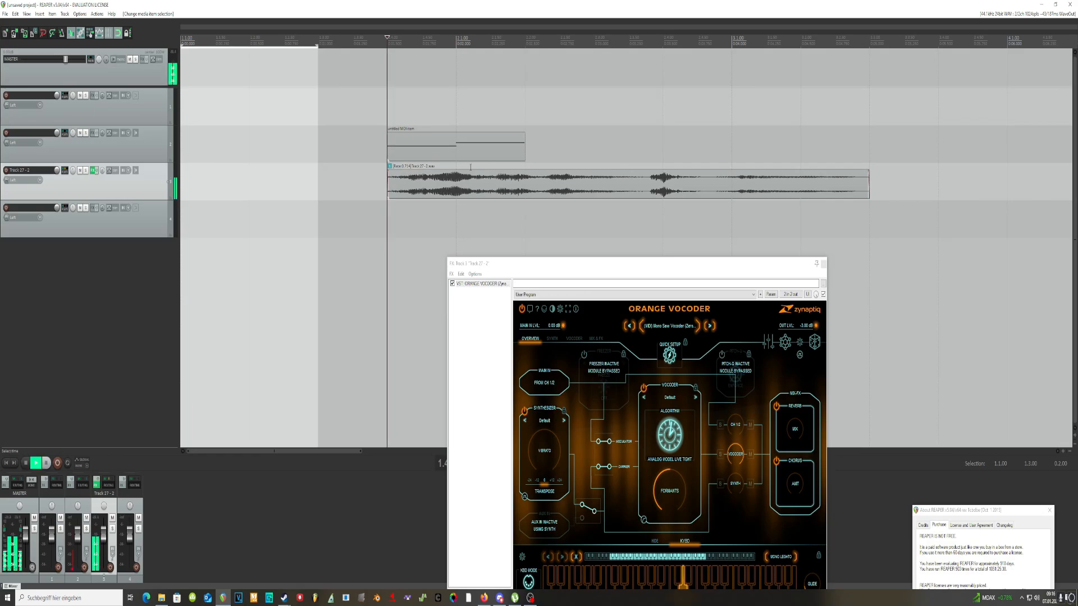
pyautogui.press('space')
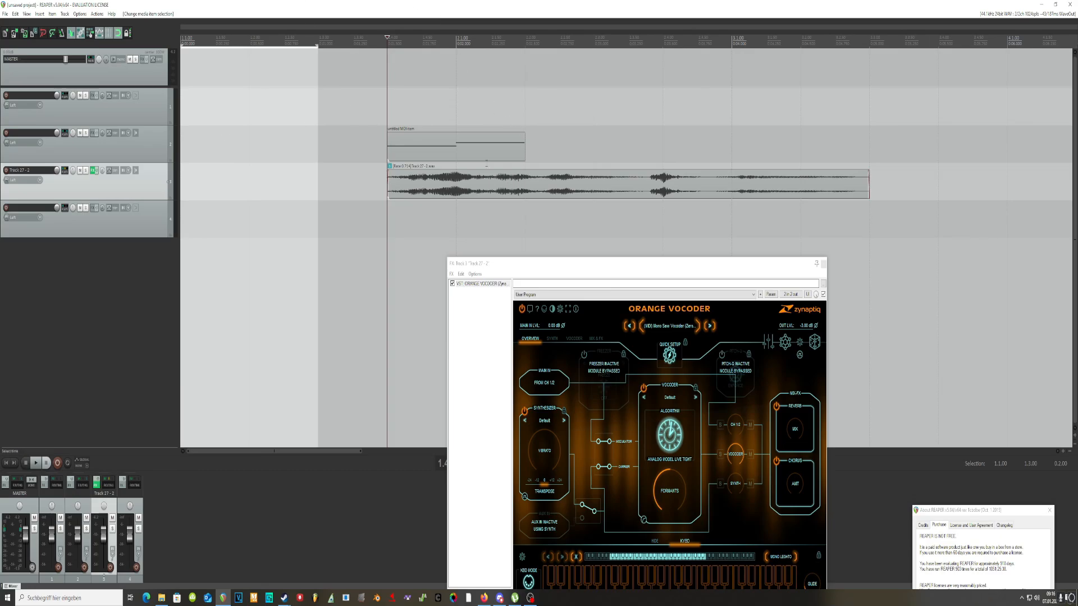
# Trim the end of the MIDI item back to 2.1 so it contains only the first note
pyautogui.click(458, 137)
pyautogui.click(524, 147)
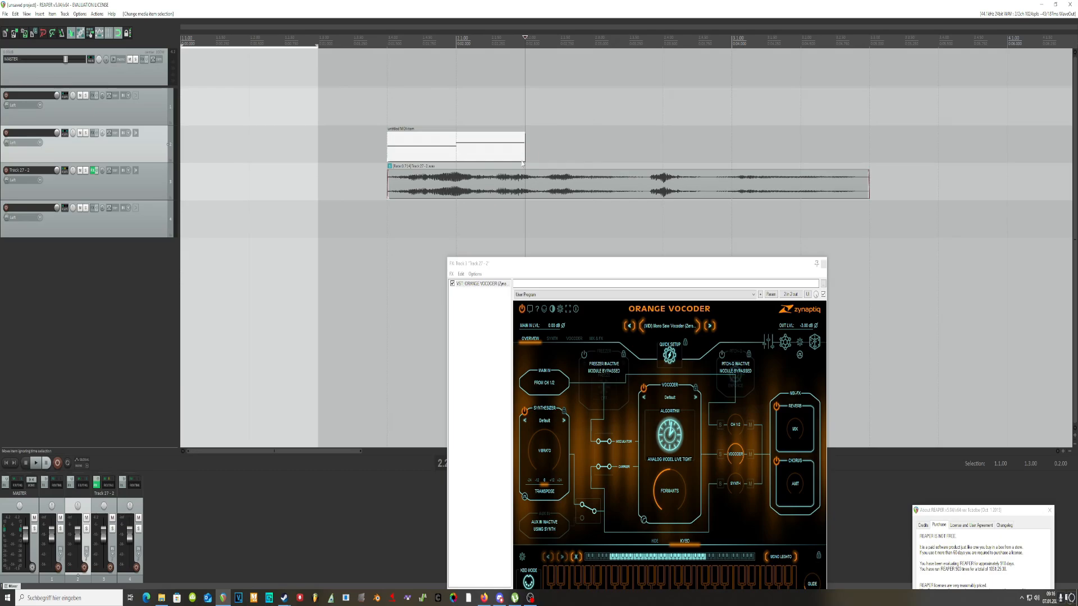
pyautogui.moveTo(522, 152); pyautogui.dragTo(456, 153)
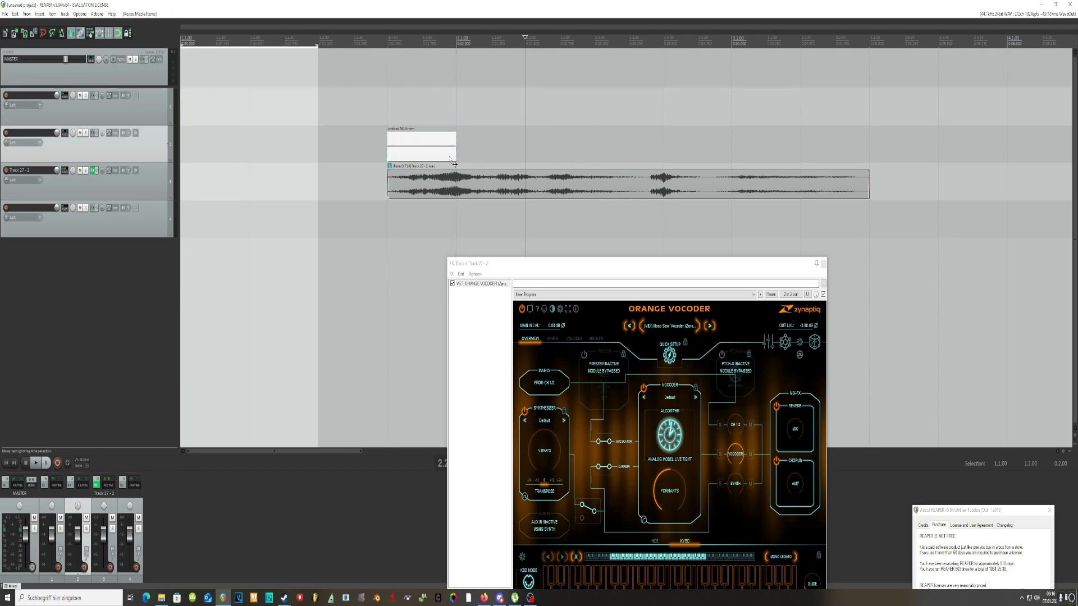
# Copy the trimmed MIDI item and paste five copies end to end after it on the same track
pyautogui.hotkey('ctrl', 'c')
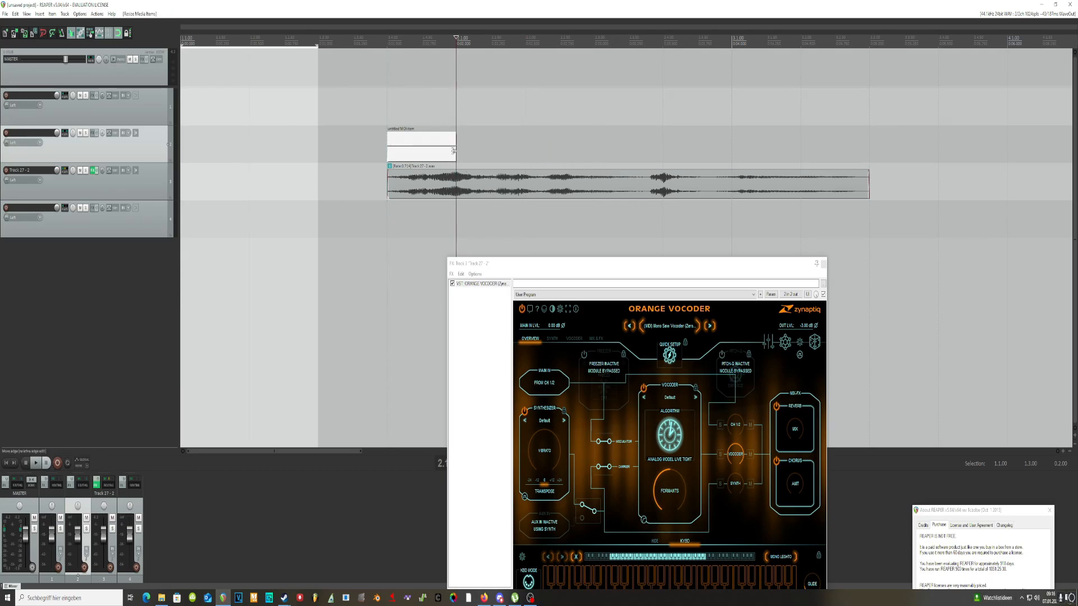
pyautogui.hotkey('ctrl', 'v')
pyautogui.hotkey('ctrl', 'v')
pyautogui.hotkey('ctrl', 'v')
pyautogui.hotkey('ctrl', 'v')
pyautogui.hotkey('ctrl', 'v')
# Raise the pitch of the second and third MIDI items by 4 semitones each
pyautogui.click(487, 150)
pyautogui.hotkey('shift', '9')
pyautogui.hotkey('shift', '9')
pyautogui.hotkey('shift', '9')
pyautogui.hotkey('shift', '9')
pyautogui.click(554, 156)
pyautogui.hotkey('shift', '9')
pyautogui.hotkey('shift', '9')
pyautogui.hotkey('shift', '9')
pyautogui.hotkey('shift', '9')
# Lower the pitch of the fourth, fifth and sixth MIDI items in semitone steps
pyautogui.click(621, 152)
pyautogui.hotkey('shift', '9')
pyautogui.hotkey('shift', '9')
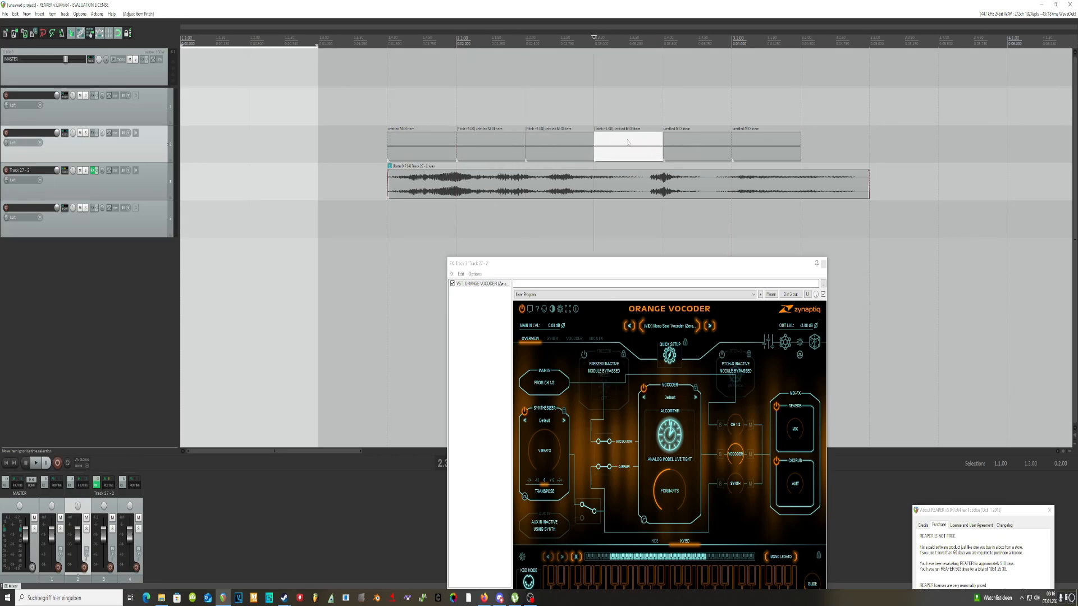
pyautogui.click(690, 152)
pyautogui.hotkey('shift', '9')
pyautogui.hotkey('shift', '9')
pyautogui.click(766, 152)
pyautogui.hotkey('shift', '9')
pyautogui.hotkey('shift', '9')
pyautogui.hotkey('shift', '9')
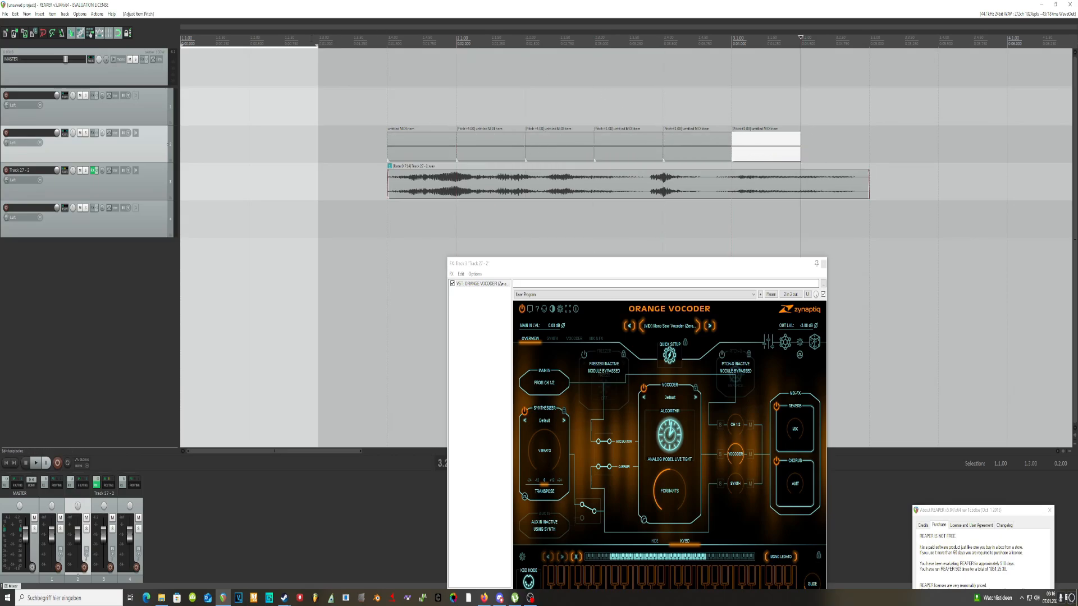
# Play the project from the first MIDI item's start to hear the vocoder follow the pitched items
pyautogui.click(357, 64)
pyautogui.press('space')
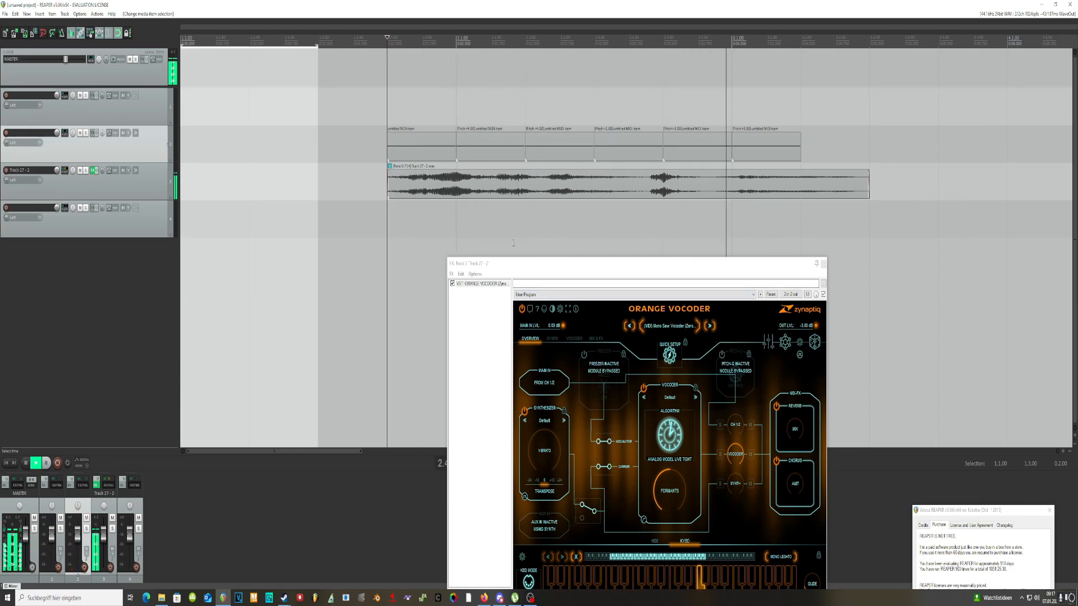
pyautogui.press('space')
# Delete the five pitched MIDI items, keeping only the first one on the track
pyautogui.click(758, 153)
pyautogui.keyDown('shift'); pyautogui.click(486, 141); pyautogui.keyUp('shift')
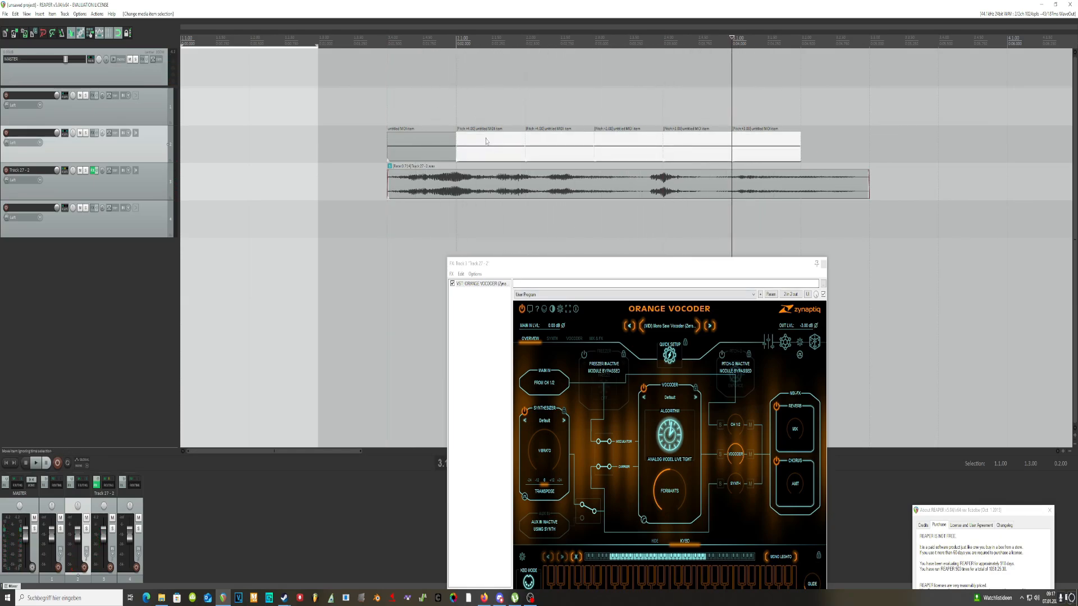
pyautogui.press('Delete')
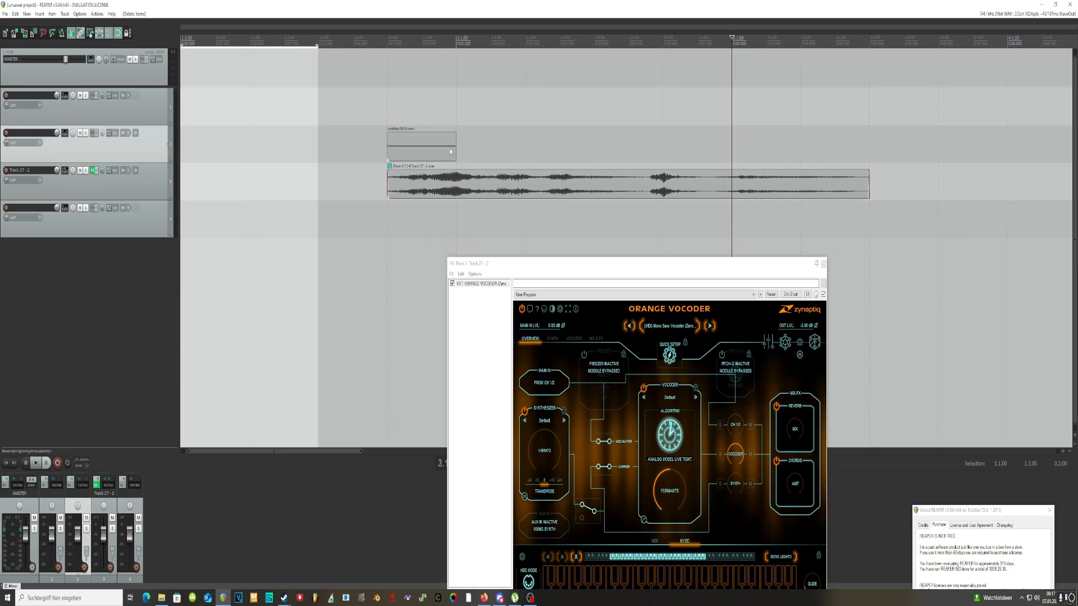
# Paste five unpitched copies of the remaining MIDI item end to end after it on the same track
pyautogui.click(412, 152)
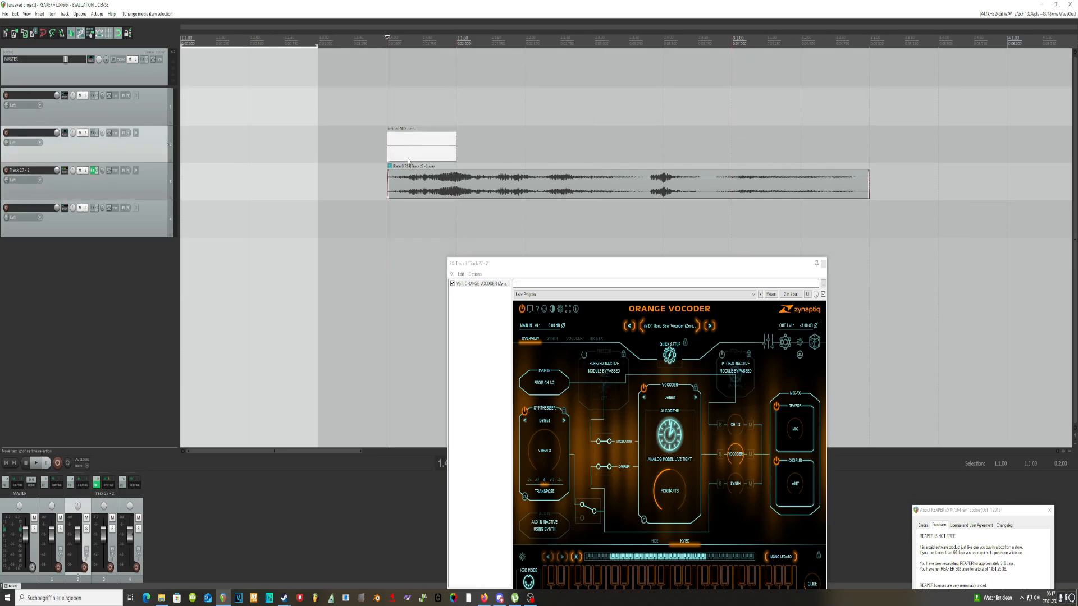
pyautogui.click(467, 177)
pyautogui.hotkey('ctrl', 'v')
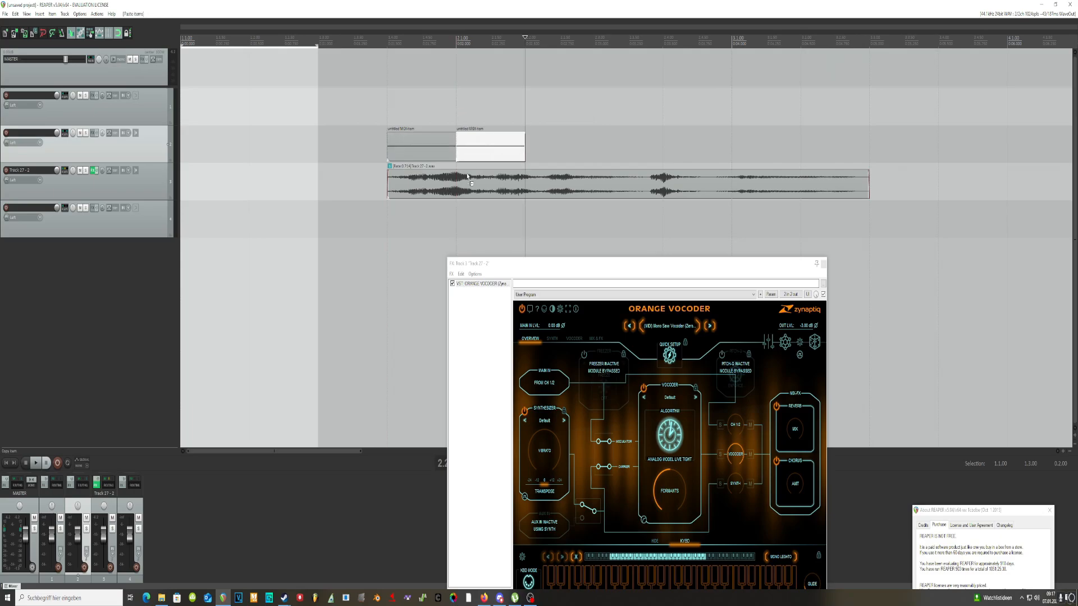
pyautogui.hotkey('ctrl', 'v')
pyautogui.hotkey('ctrl', 'v')
pyautogui.hotkey('ctrl', 'v')
pyautogui.hotkey('ctrl', 'v')
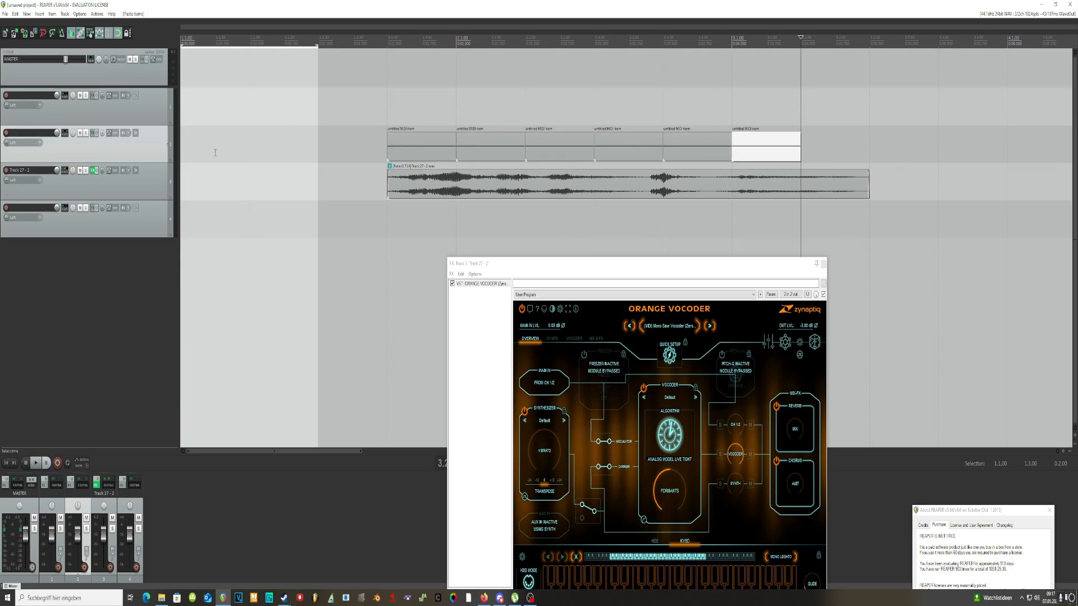
# Replace Orange Vocoder with Stutter Edit 2 in the FX chain of the audio track
pyautogui.click(442, 127)
pyautogui.click(409, 139)
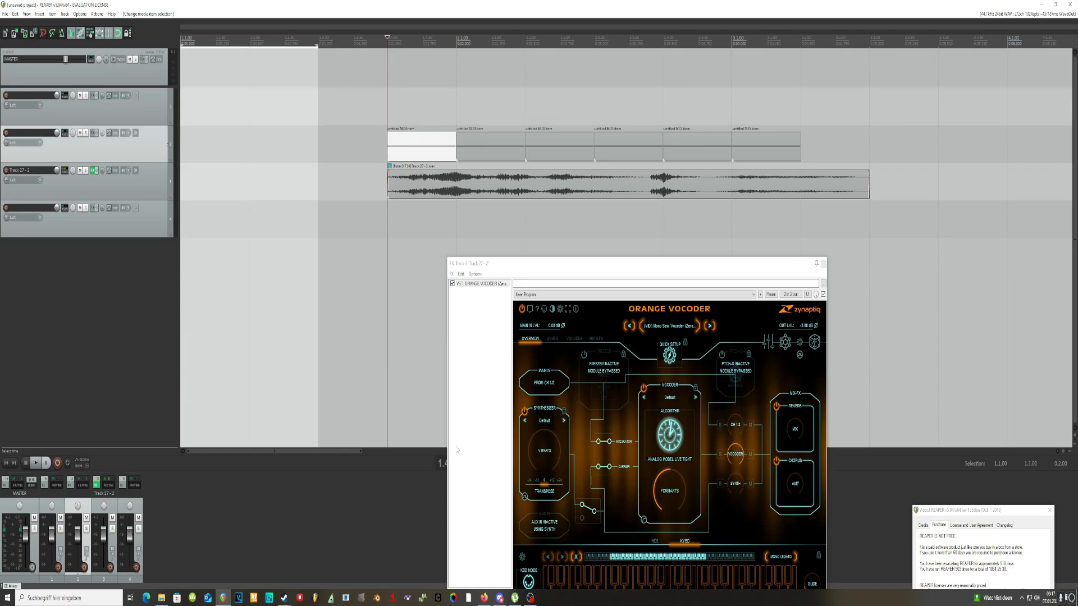
pyautogui.click(482, 283)
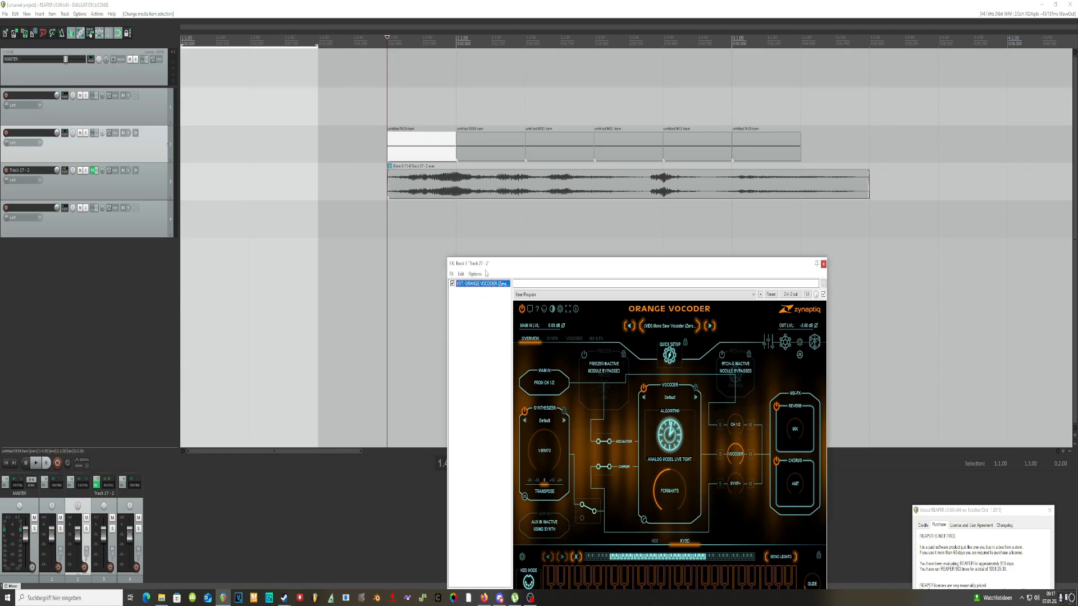
pyautogui.press('Delete')
pyautogui.rightClick(479, 308)
pyautogui.click(480, 307)
pyautogui.press('BackSpace')
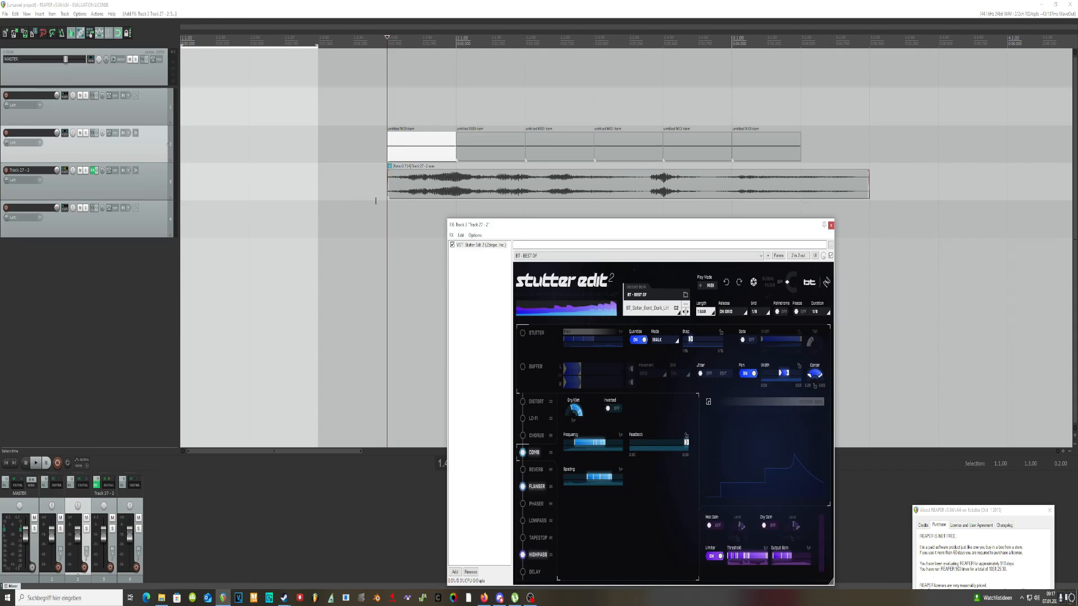
# Show Stutter Edit 2's list of gestures in the BT - BEST OF bank with their trigger notes
pyautogui.click(389, 211)
pyautogui.click(666, 315)
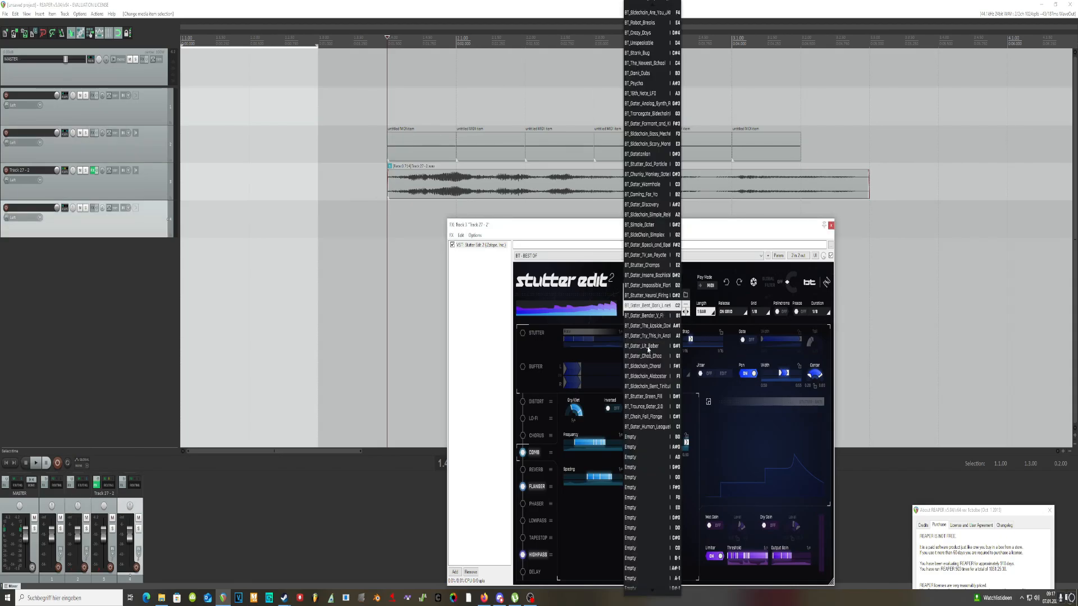
pyautogui.click(595, 273)
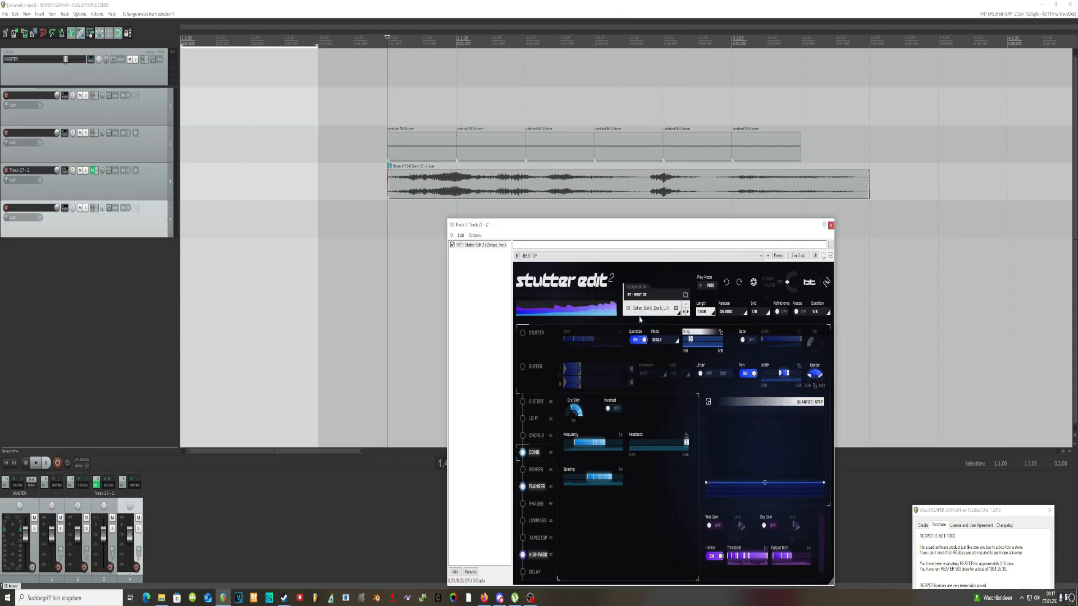
pyautogui.click(642, 312)
pyautogui.click(344, 245)
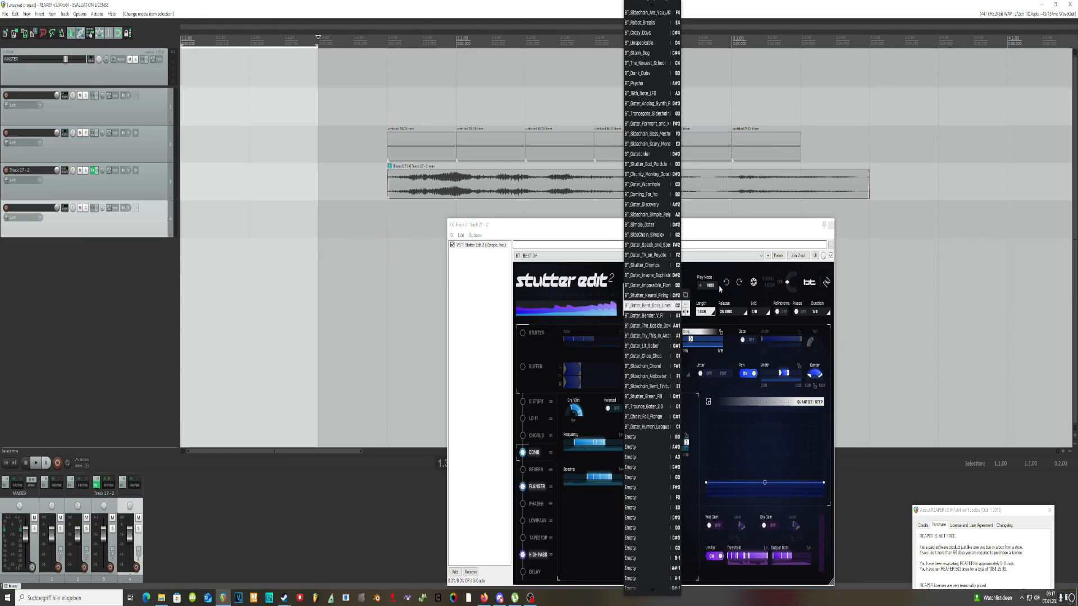
pyautogui.click(717, 247)
pyautogui.click(327, 187)
pyautogui.click(724, 247)
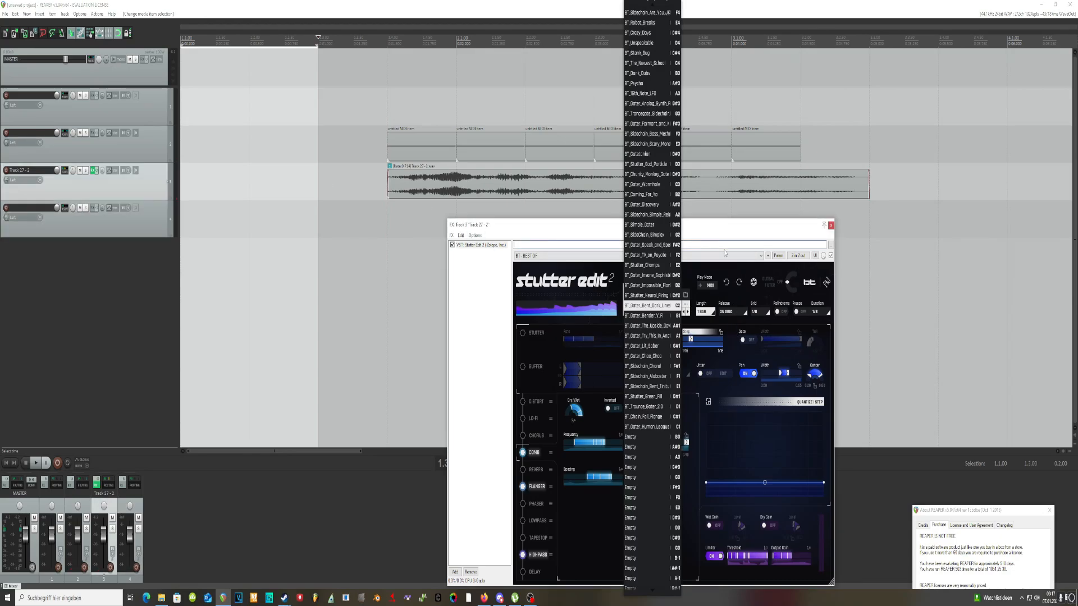
# Raise the pitch of the second and third MIDI items in semitone steps
pyautogui.click(505, 145)
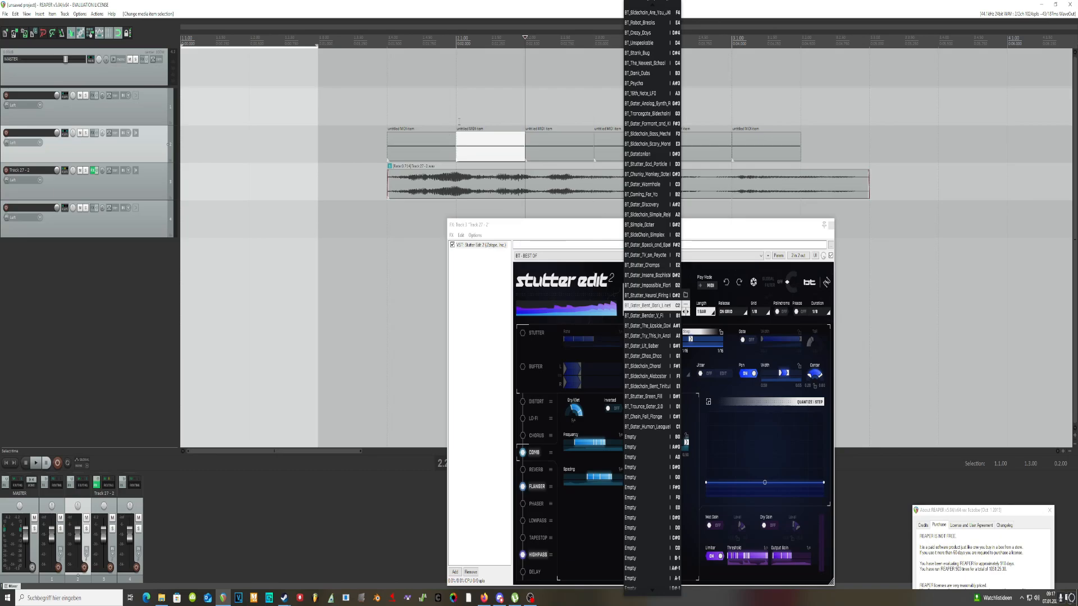
pyautogui.scroll(-5, 505, 144)
pyautogui.scroll(4, 505, 144)
pyautogui.hotkey('shift', '0')
pyautogui.hotkey('shift', '0')
pyautogui.click(519, 141)
pyautogui.hotkey('shift', '0')
pyautogui.hotkey('shift', '0')
pyautogui.hotkey('shift', '0')
pyautogui.hotkey('shift', '0')
# Raise the pitch of the fourth, fifth and sixth MIDI items in semitone steps
pyautogui.click(565, 149)
pyautogui.hotkey('shift', '0')
pyautogui.hotkey('shift', '0')
pyautogui.scroll(-2, 564, 153)
pyautogui.click(509, 147)
pyautogui.hotkey('shift', '0')
pyautogui.hotkey('shift', '0')
pyautogui.hotkey('shift', '0')
pyautogui.hotkey('shift', '0')
pyautogui.click(531, 151)
pyautogui.hotkey('shift', '0')
pyautogui.hotkey('shift', '0')
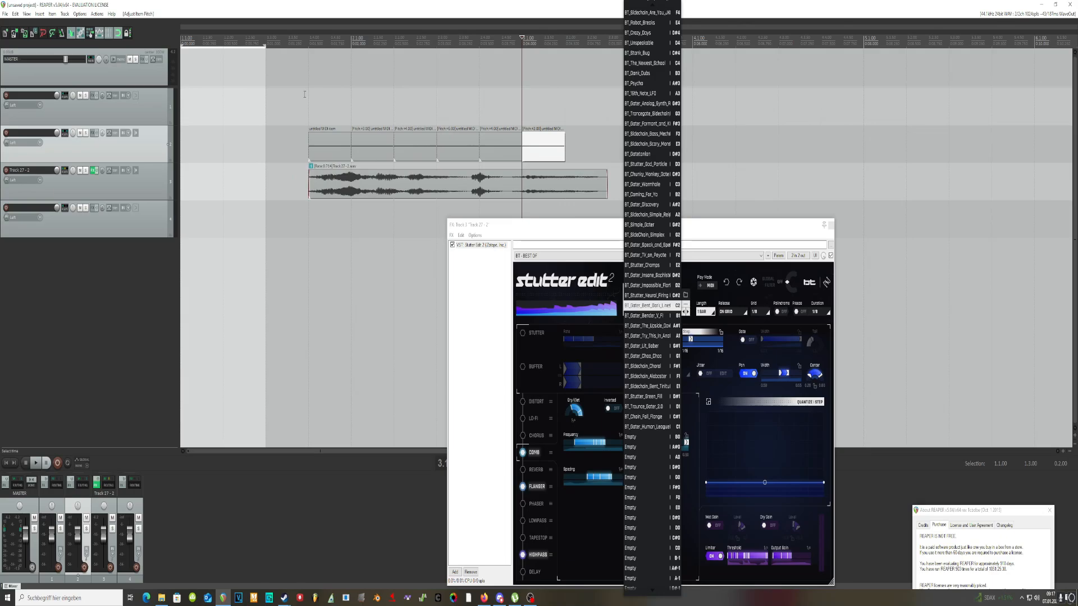
# Play the project from the first MIDI item's start to hear the items trigger different Stutter Edit 2 gestures
pyautogui.click(311, 115)
pyautogui.press('space')
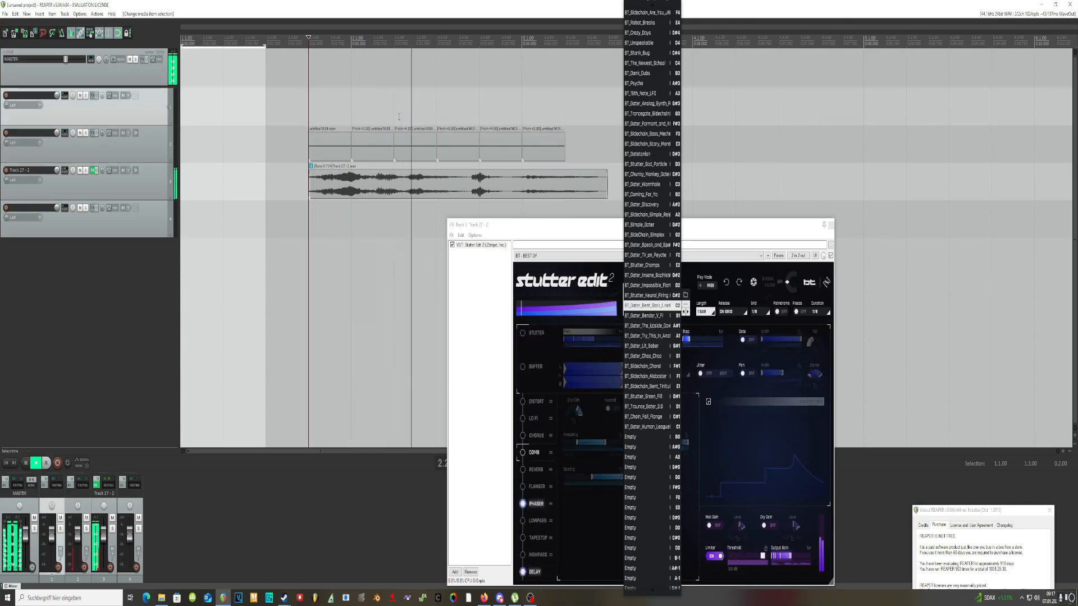
pyautogui.press('space')
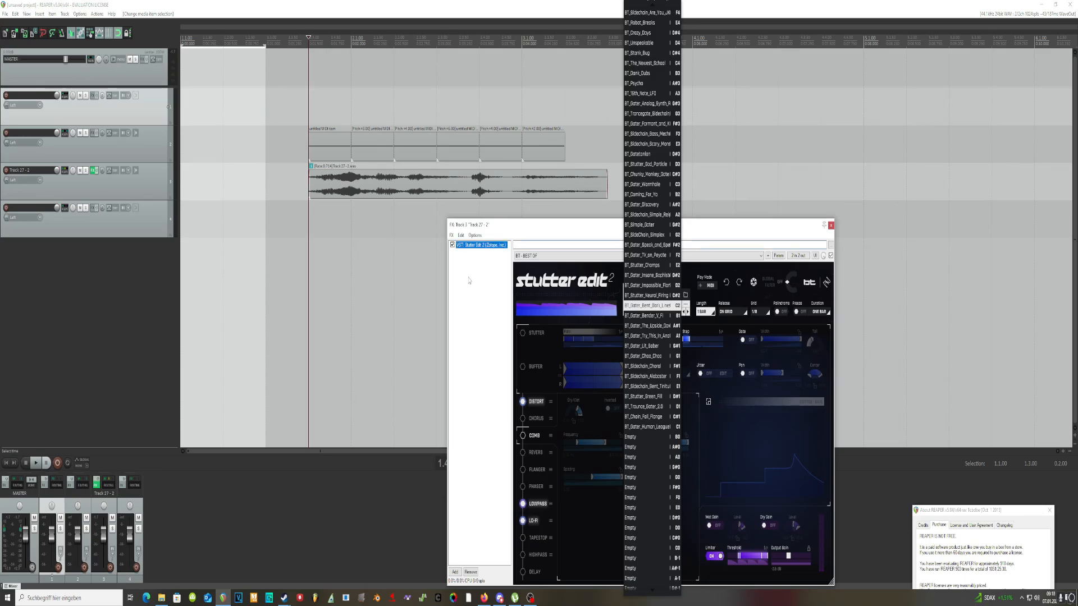
# Review the MIDI items one by one, comparing the pitch offset that selects each item's Stutter Edit 2 gesture
pyautogui.click(438, 149)
pyautogui.click(415, 150)
pyautogui.click(372, 150)
pyautogui.click(321, 150)
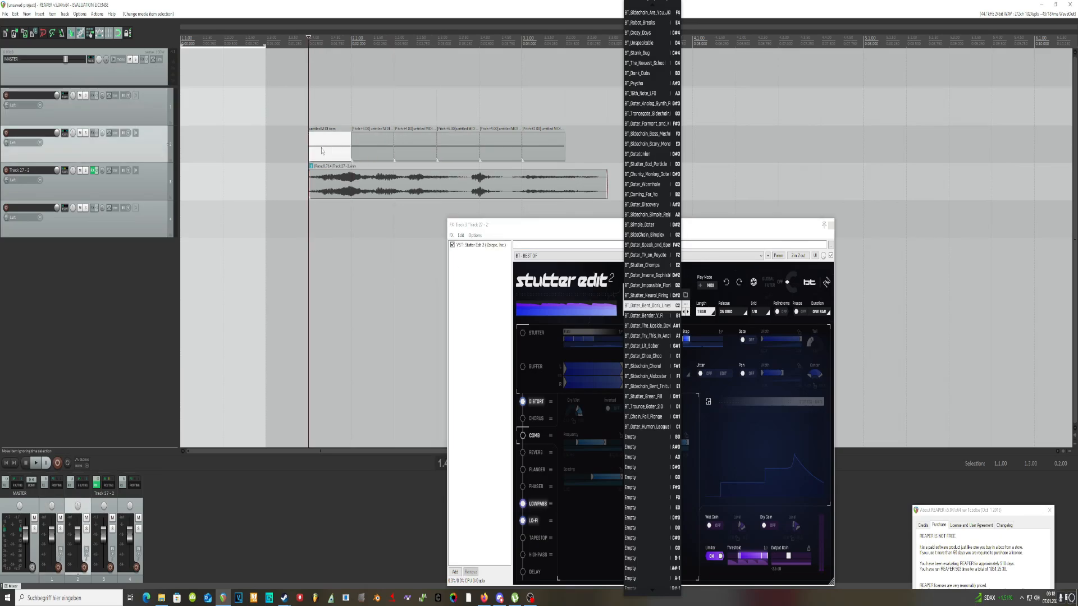
pyautogui.click(378, 149)
pyautogui.scroll(10, 432, 141)
pyautogui.scroll(-12, 433, 148)
pyautogui.scroll(4, 432, 149)
pyautogui.click(462, 148)
pyautogui.scroll(12, 464, 147)
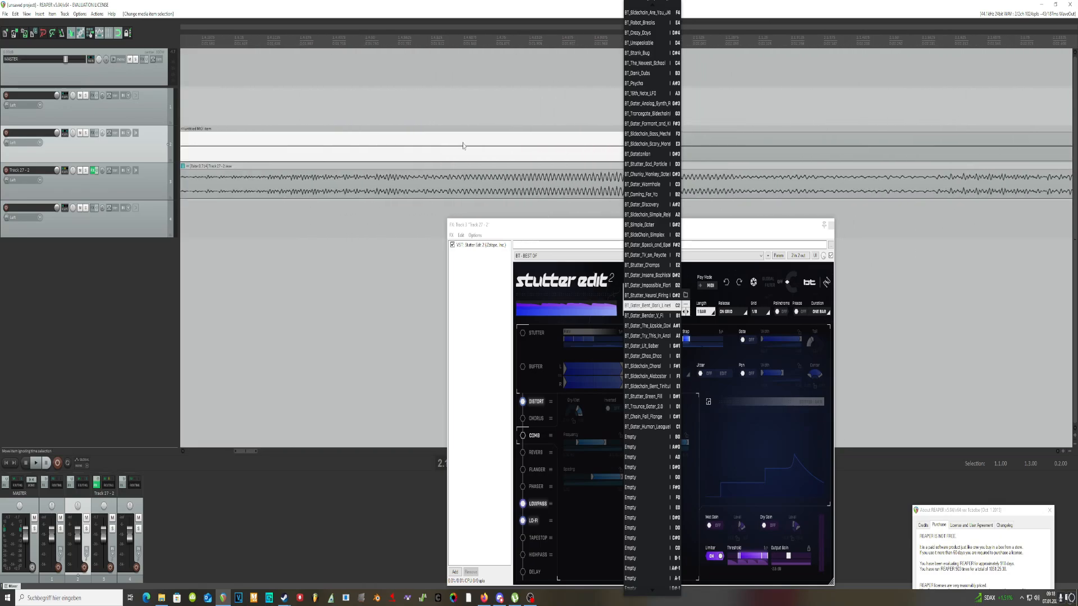
pyautogui.scroll(-12, 460, 152)
pyautogui.click(459, 159)
pyautogui.scroll(-3, 460, 159)
pyautogui.click(378, 174)
pyautogui.click(375, 154)
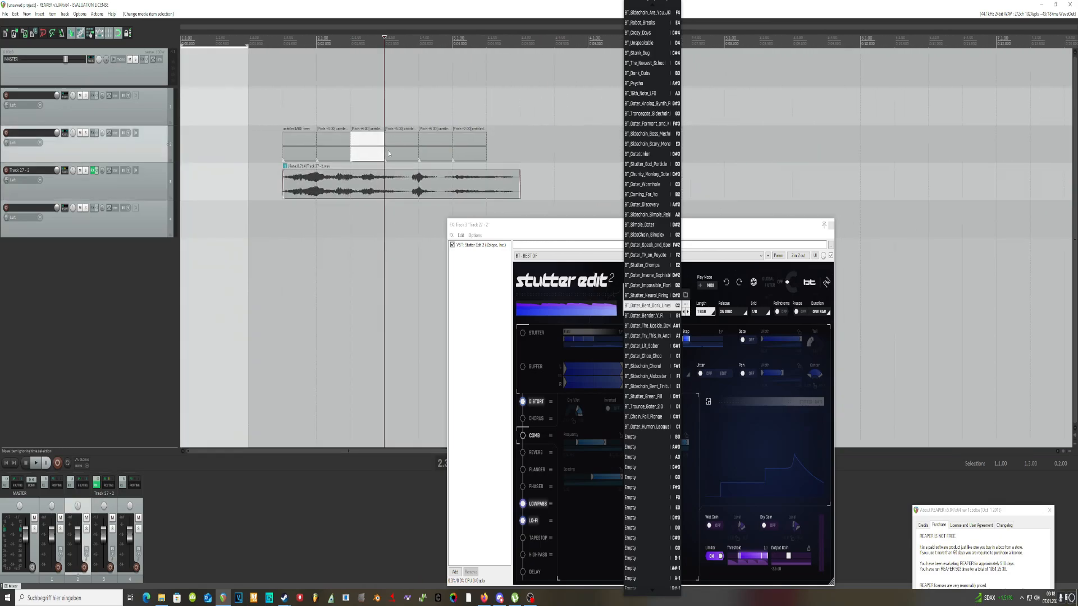
pyautogui.click(430, 152)
pyautogui.click(393, 151)
pyautogui.click(432, 146)
pyautogui.click(474, 147)
pyautogui.click(309, 145)
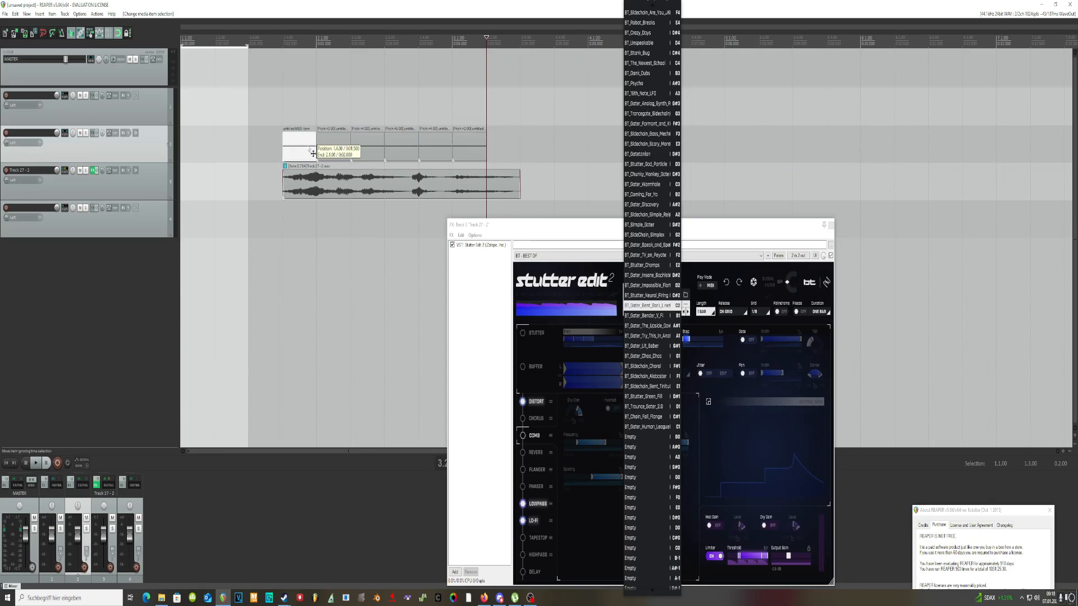
pyautogui.click(259, 142)
pyautogui.click(328, 144)
pyautogui.click(293, 147)
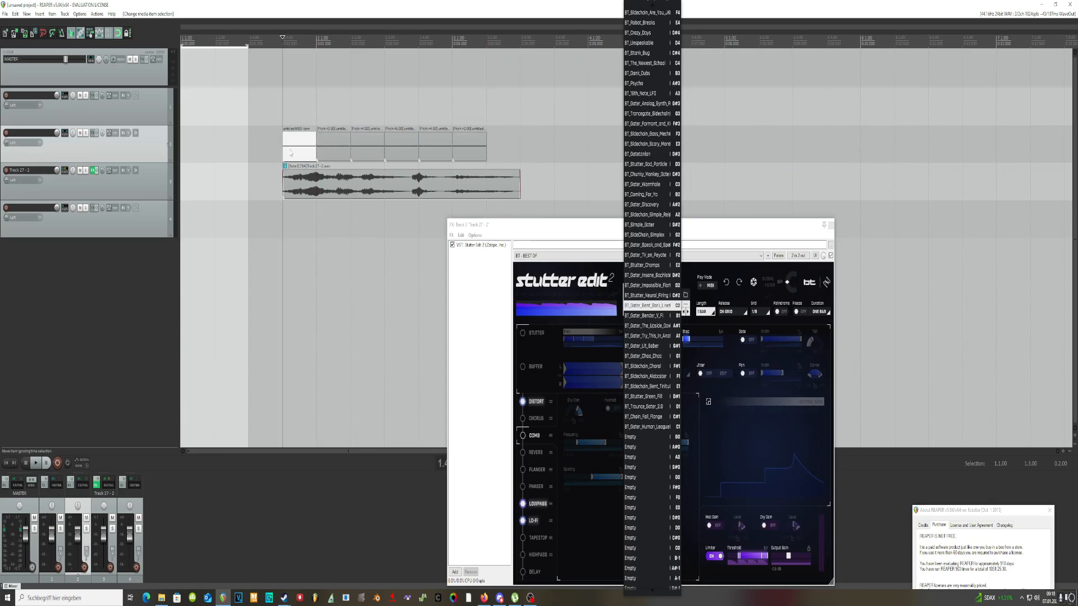
pyautogui.click(733, 224)
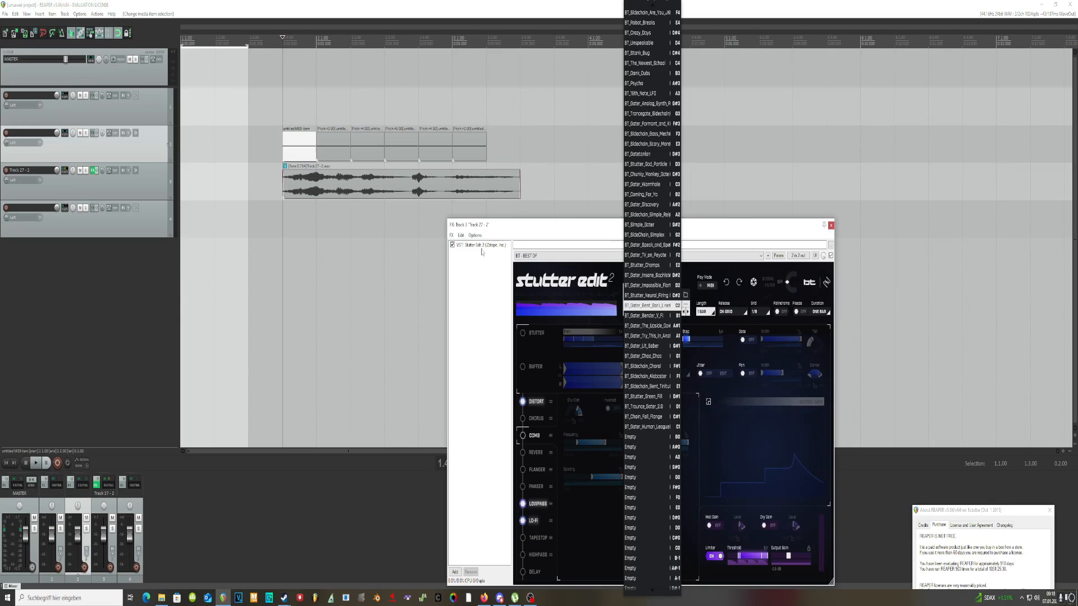
# Switch to OBS Studio and stop the screen recording
pyautogui.click(531, 599)
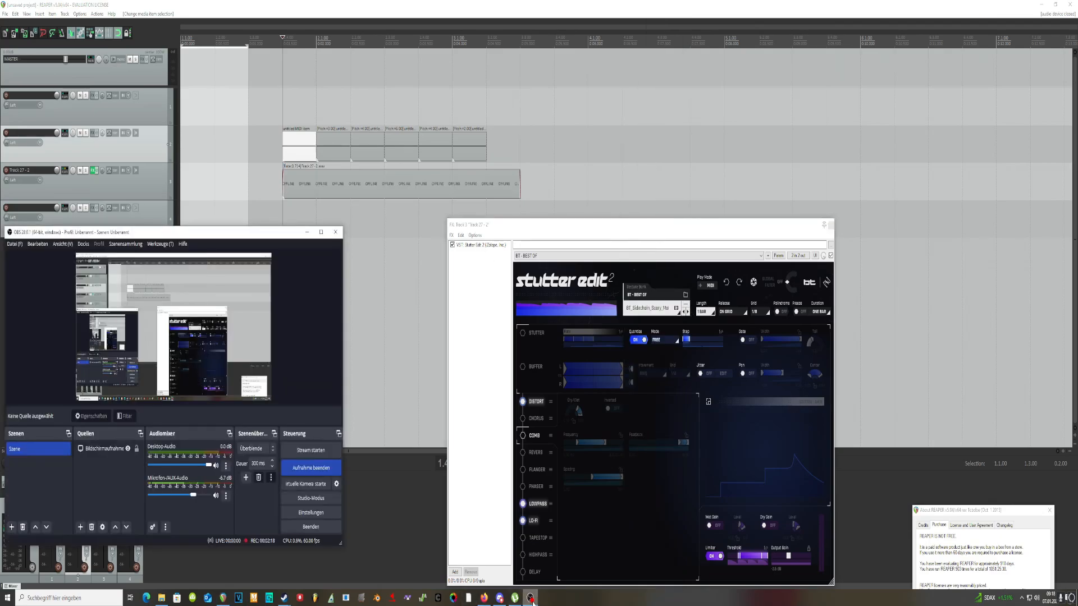
pyautogui.click(145, 138)
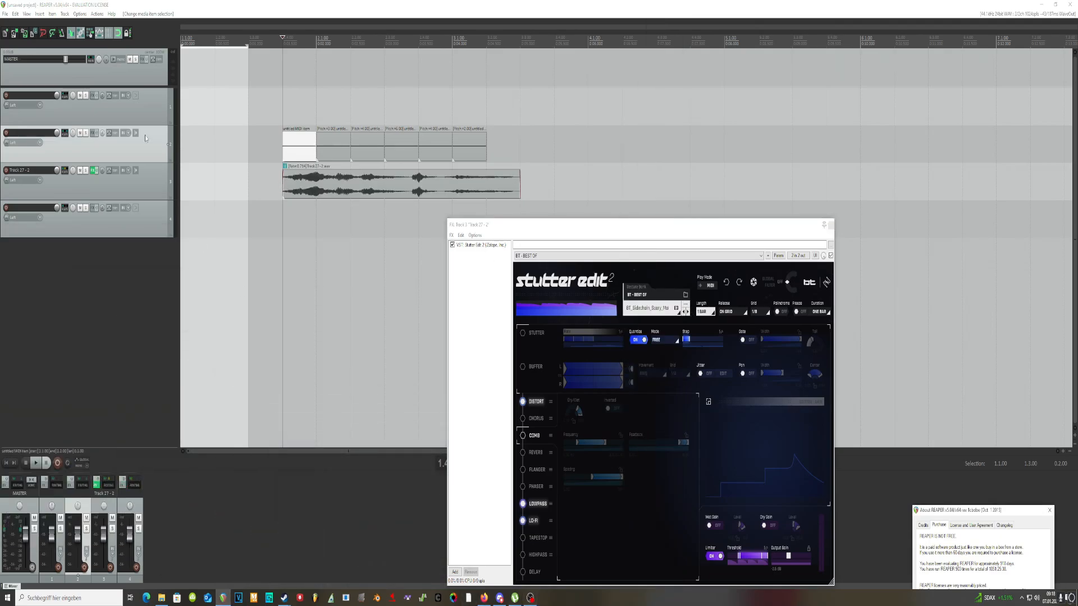
pyautogui.click(128, 83)
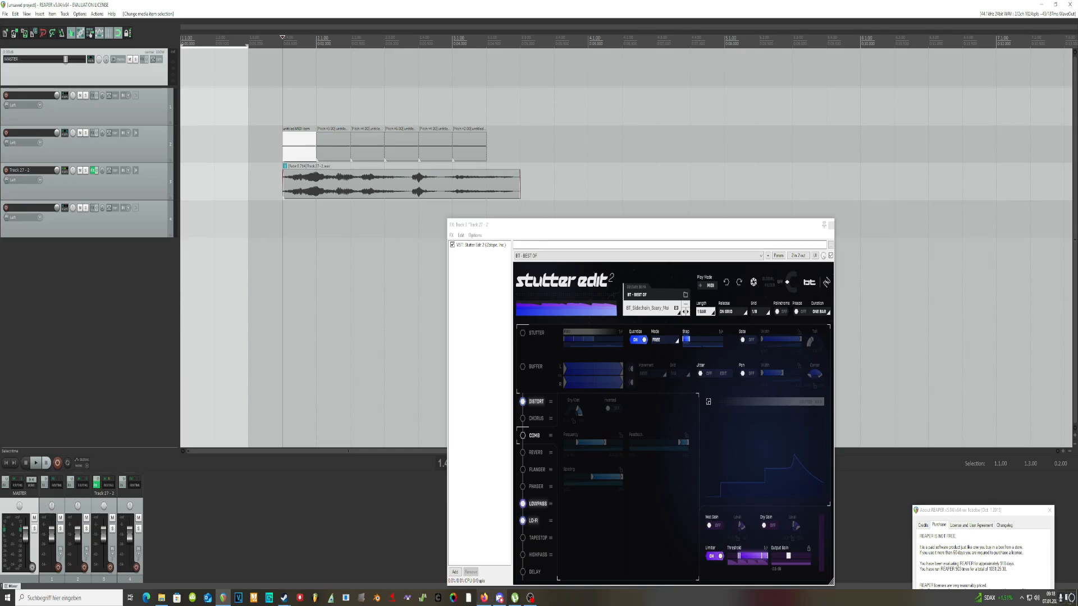
pyautogui.click(530, 599)
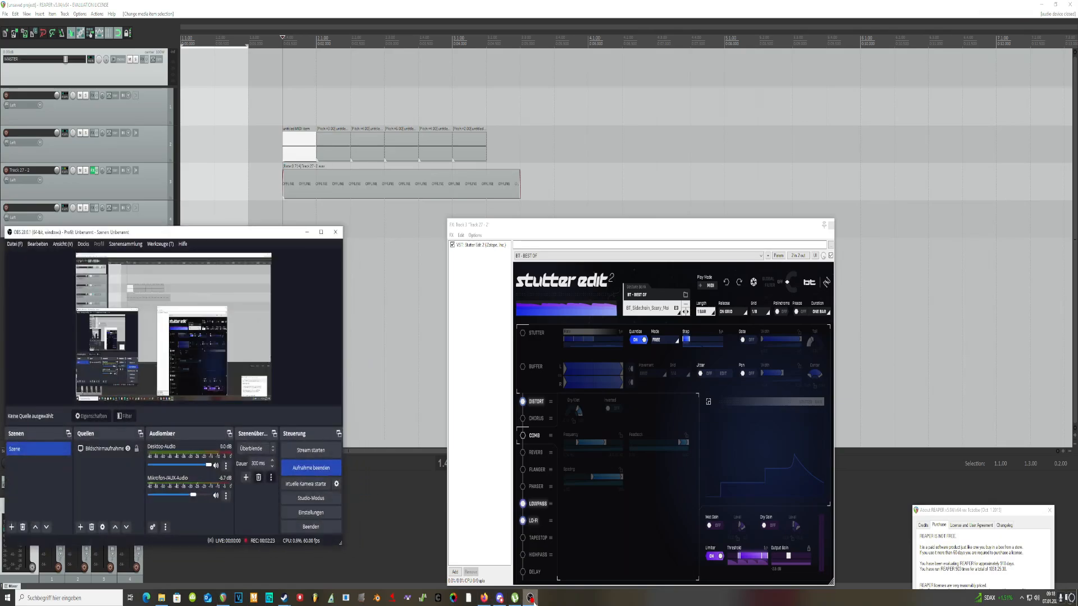
pyautogui.click(311, 469)
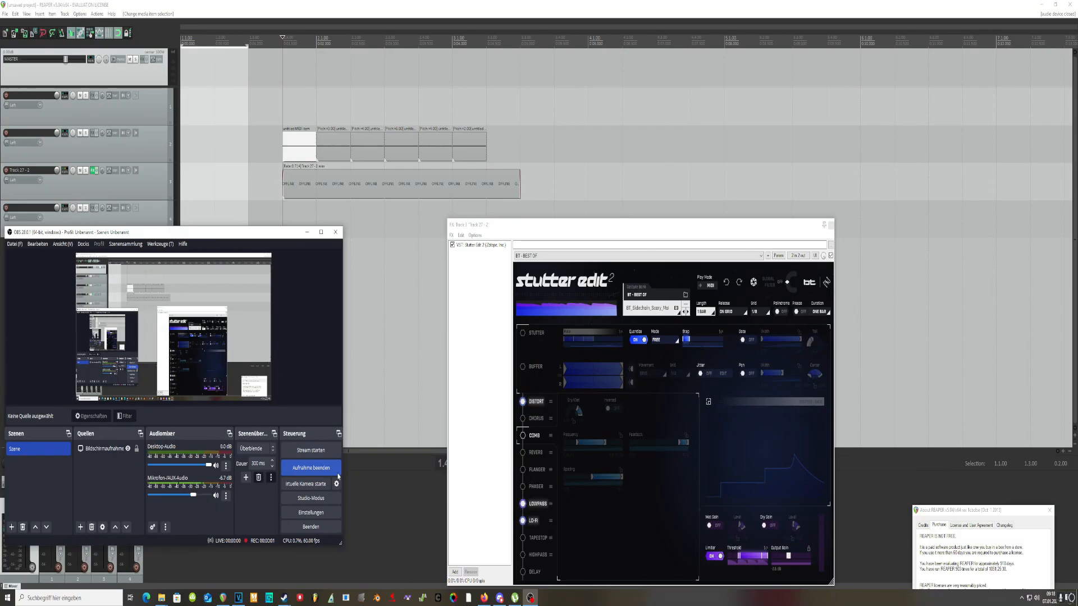